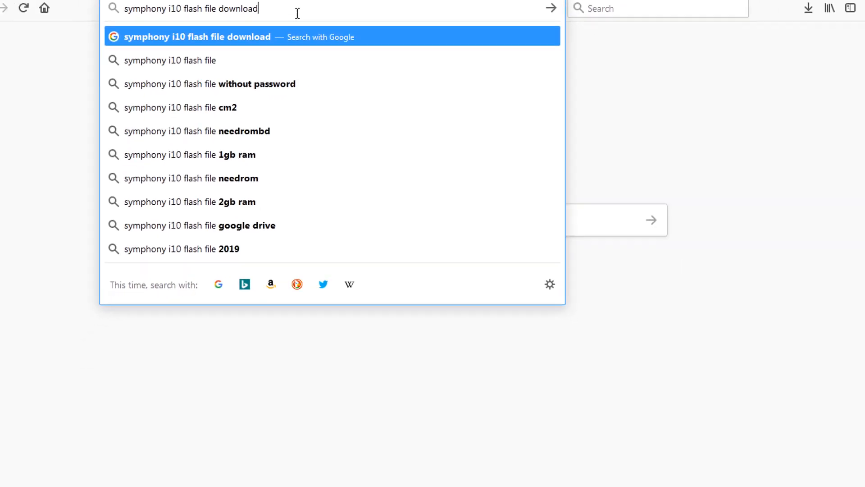
Search the web for "symphony i10 flash file download" and open the firmwarefile.com result.
{"action": "key", "text": "Return"}
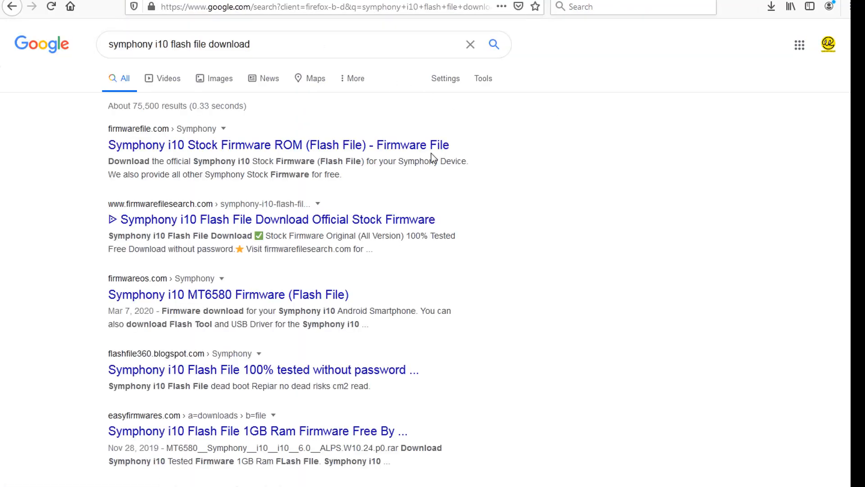
{"action": "left_click", "coordinate": [273, 219]}
{"action": "left_click", "coordinate": [131, 150]}
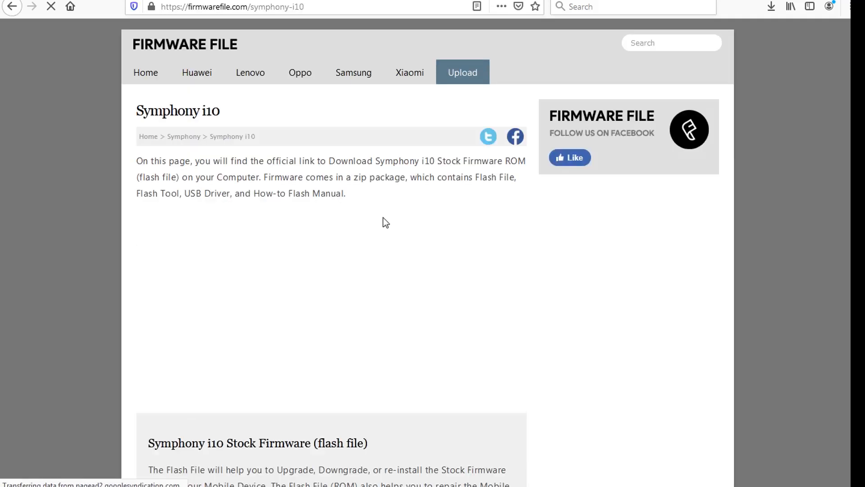
Open the download link for the Symphony i10 stock firmware on the Firmware File page.
{"action": "scroll", "coordinate": [337, 307], "scroll_direction": "down", "scroll_amount": 7}
{"action": "scroll", "coordinate": [337, 253], "scroll_direction": "down", "scroll_amount": 7}
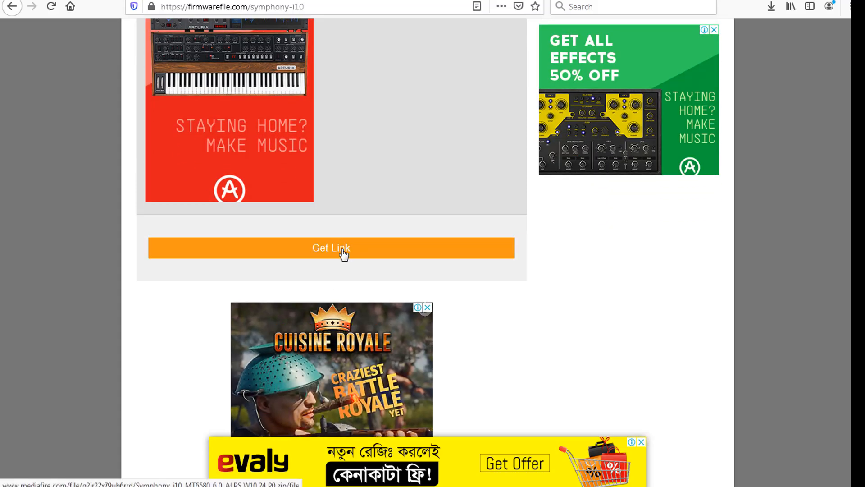
{"action": "left_click", "coordinate": [343, 254]}
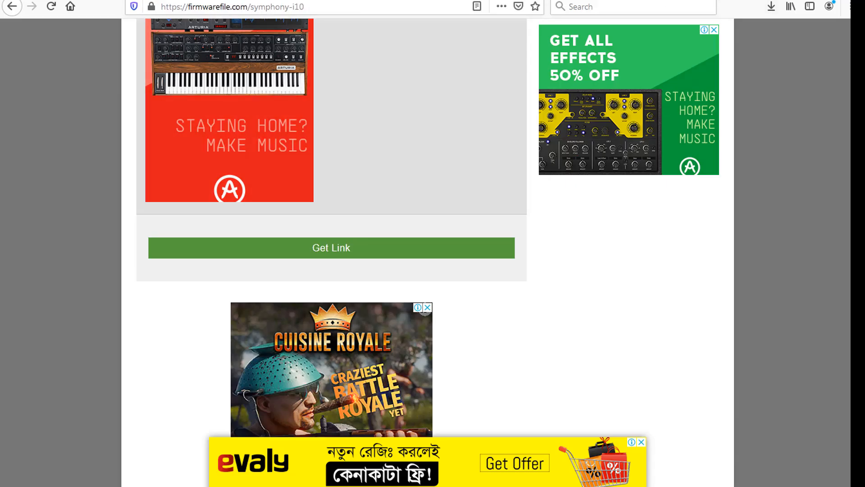
Switch to the Mobile Firmeware folder on drive E and look through its Symphony and Walton firmware archives.
{"action": "left_click", "coordinate": [794, 1]}
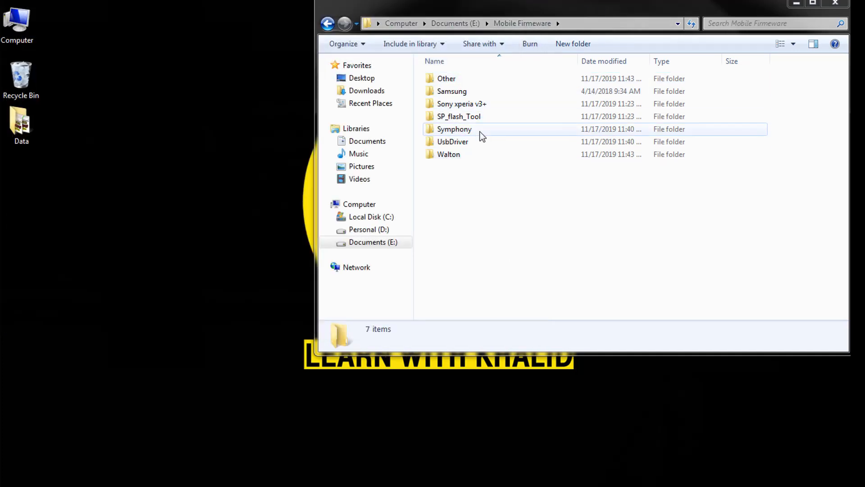
{"action": "double_click", "coordinate": [464, 130]}
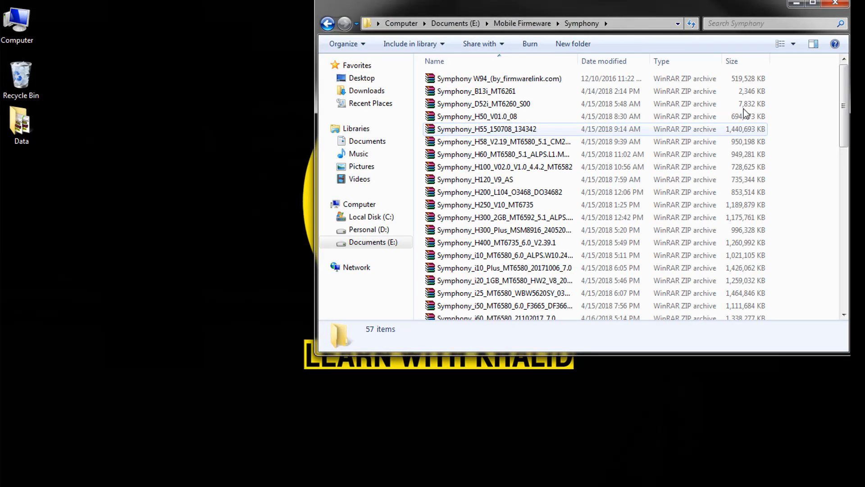
{"action": "left_click_drag", "start_coordinate": [848, 95], "coordinate": [848, 189]}
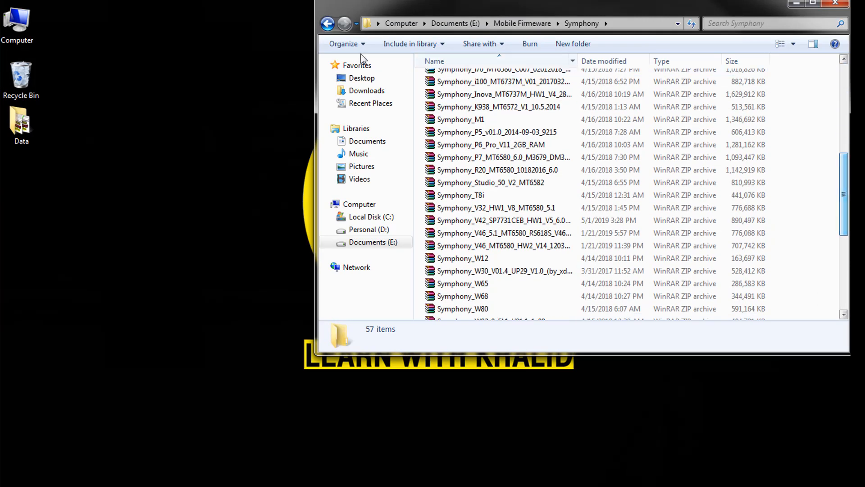
{"action": "left_click", "coordinate": [331, 25]}
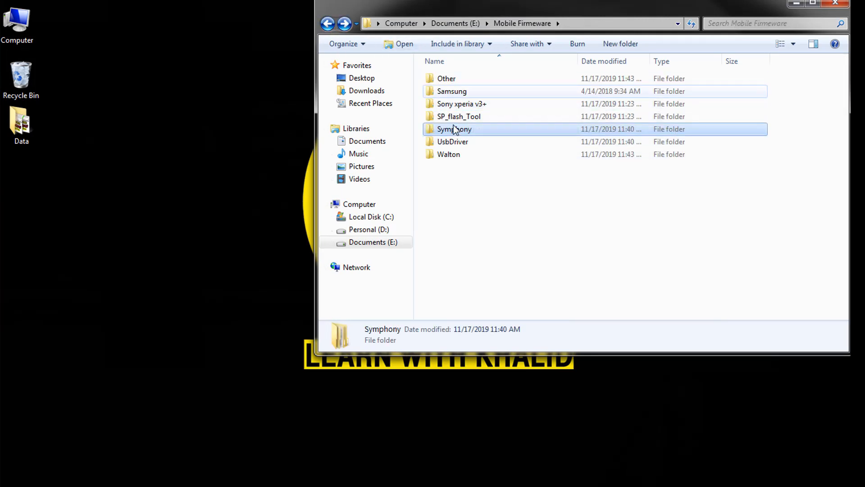
{"action": "double_click", "coordinate": [455, 154]}
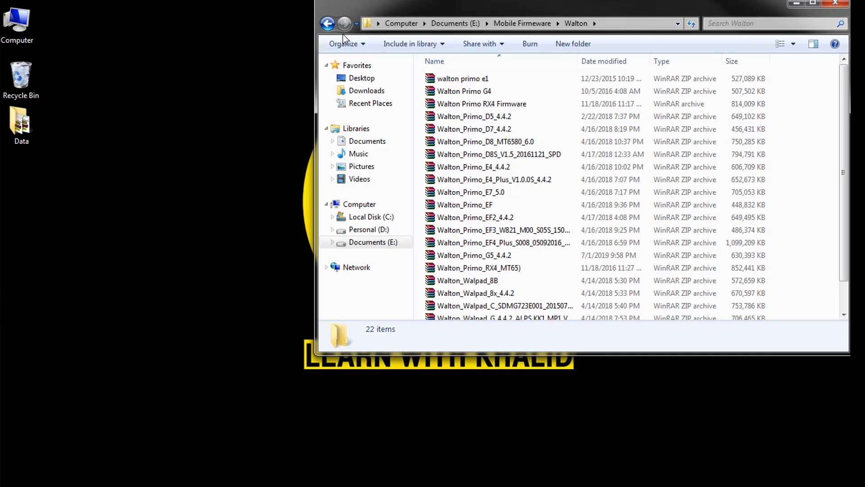
{"action": "left_click", "coordinate": [331, 26]}
Copy the Symphony_i10_MT6580_6.0_ALPS.W10.24.P0 archive from the Symphony folder to the desktop.
{"action": "double_click", "coordinate": [452, 129]}
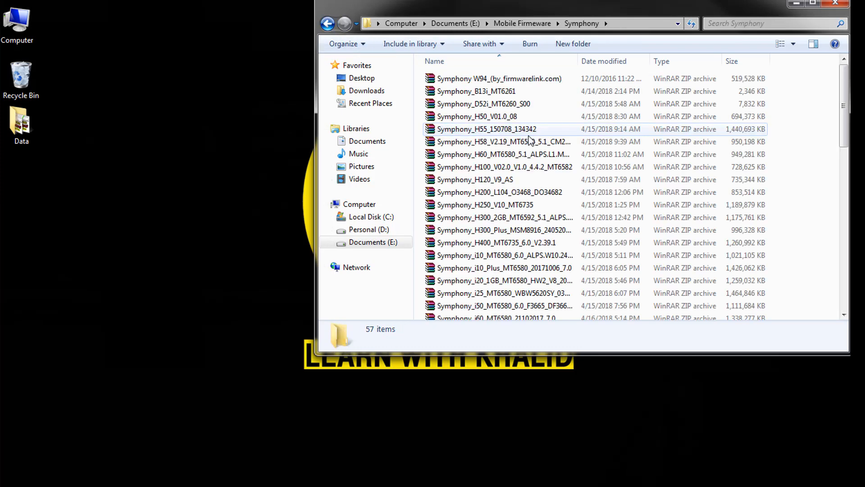
{"action": "left_click_drag", "start_coordinate": [843, 137], "coordinate": [841, 183]}
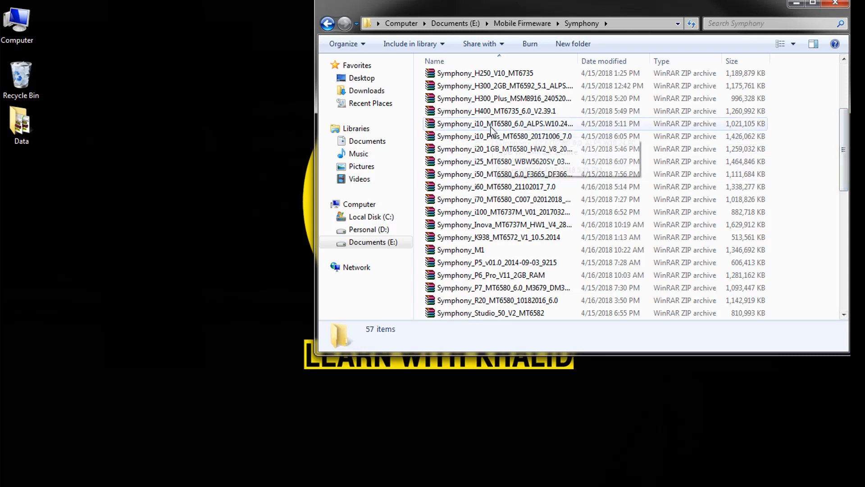
{"action": "left_click", "coordinate": [507, 127]}
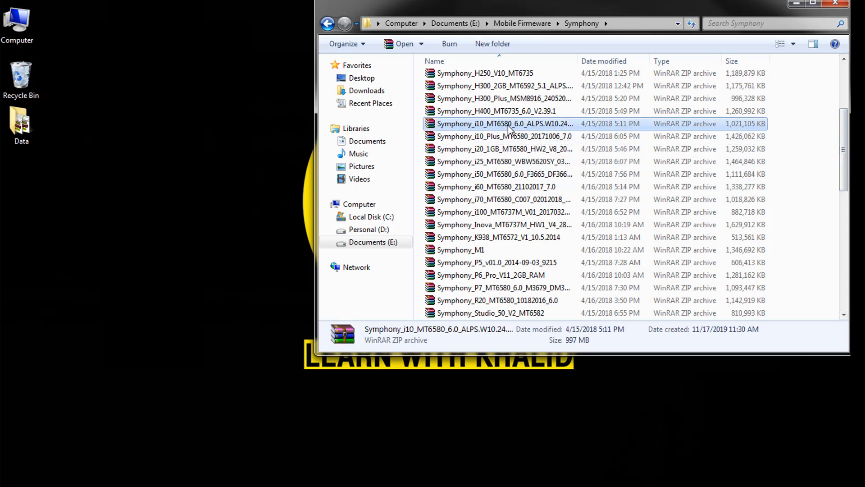
{"action": "right_click", "coordinate": [507, 125]}
{"action": "left_click", "coordinate": [554, 276]}
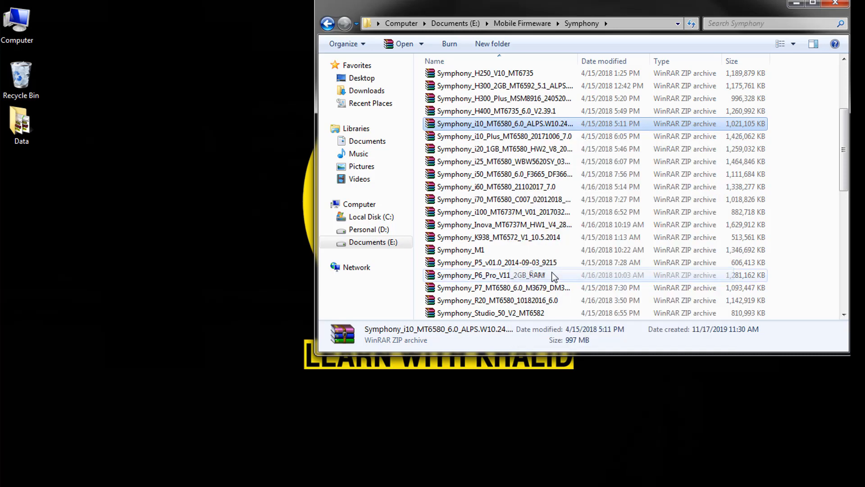
{"action": "right_click", "coordinate": [201, 127]}
{"action": "left_click", "coordinate": [237, 183]}
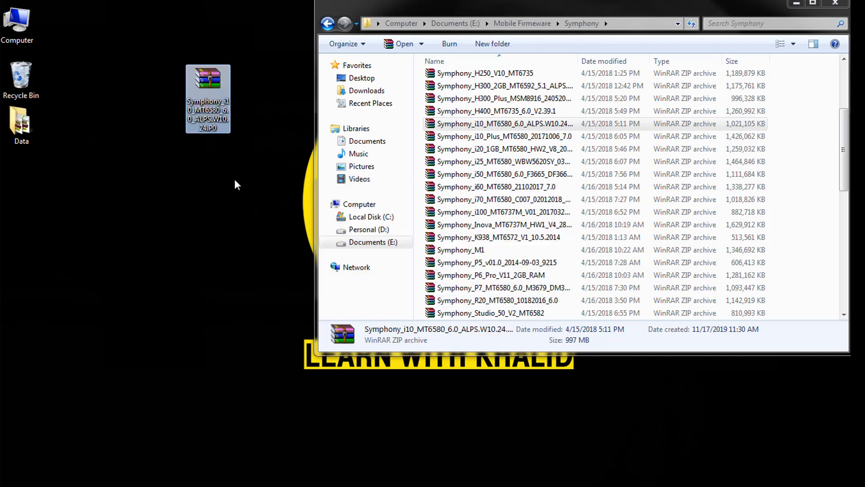
{"action": "left_click", "coordinate": [605, 18]}
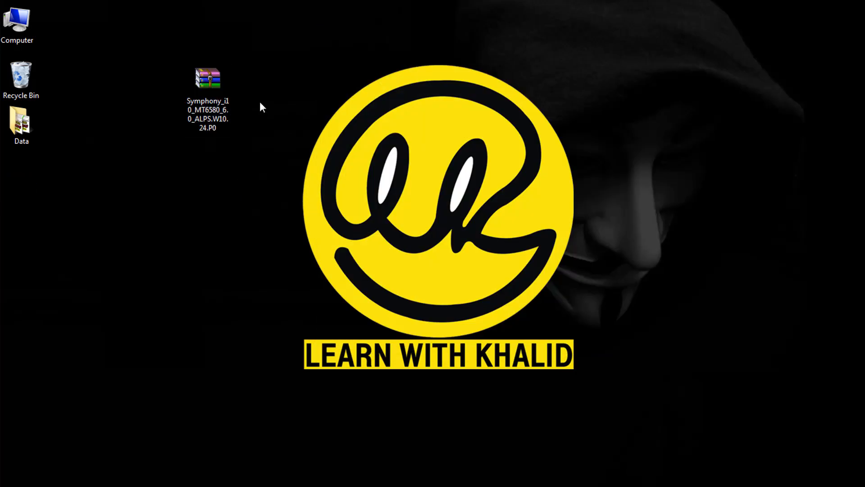
Extract the Symphony i10 firmware archive directly onto the desktop.
{"action": "left_click", "coordinate": [220, 86]}
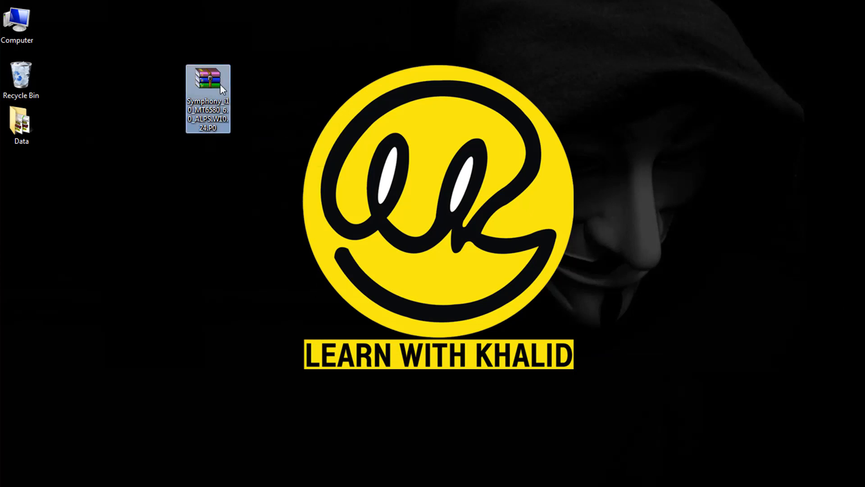
{"action": "right_click", "coordinate": [220, 83]}
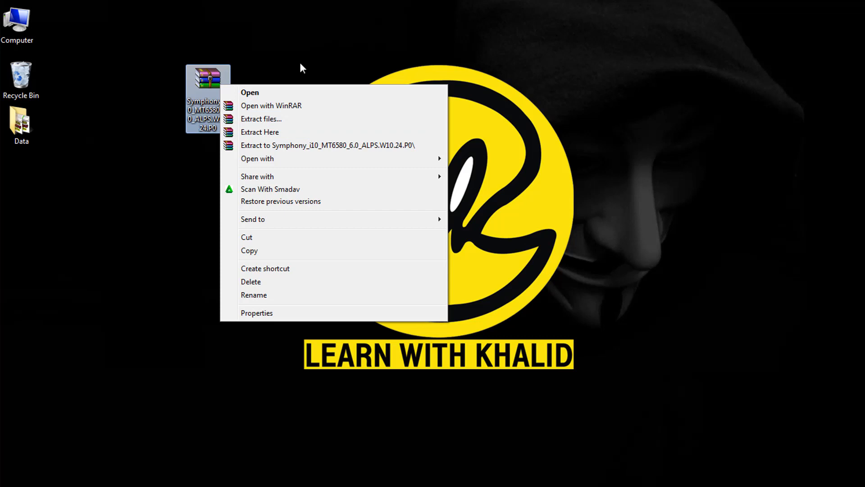
{"action": "left_click", "coordinate": [260, 132]}
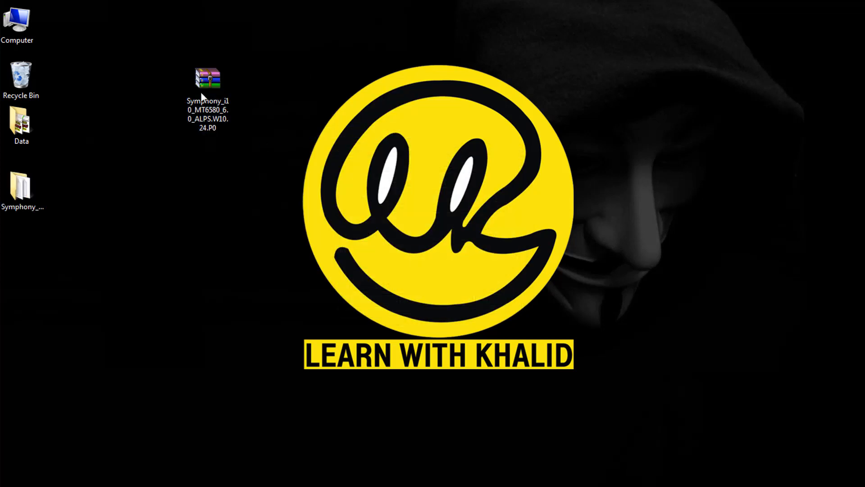
Open the extracted Symphony i10 folder and examine its Driver, Firmware and SN Write Tool v2.1504.00 subfolders.
{"action": "double_click", "coordinate": [39, 194]}
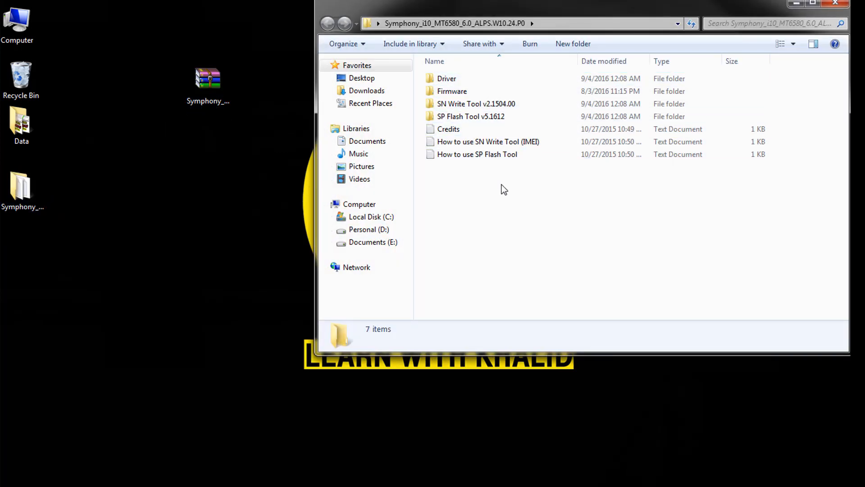
{"action": "double_click", "coordinate": [465, 80]}
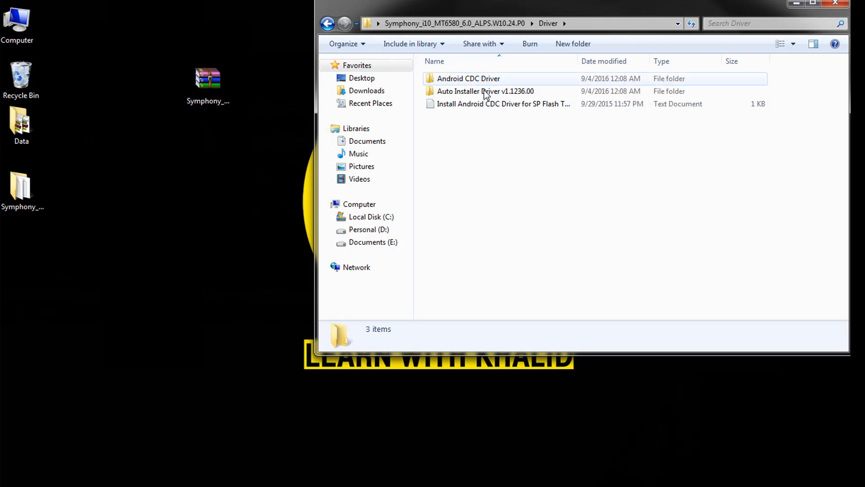
{"action": "key", "text": "BackSpace"}
{"action": "double_click", "coordinate": [464, 91]}
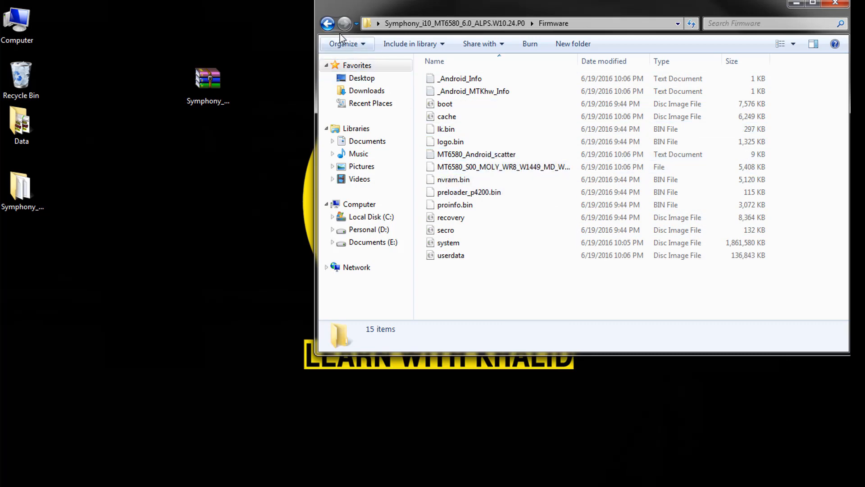
{"action": "left_click", "coordinate": [334, 24]}
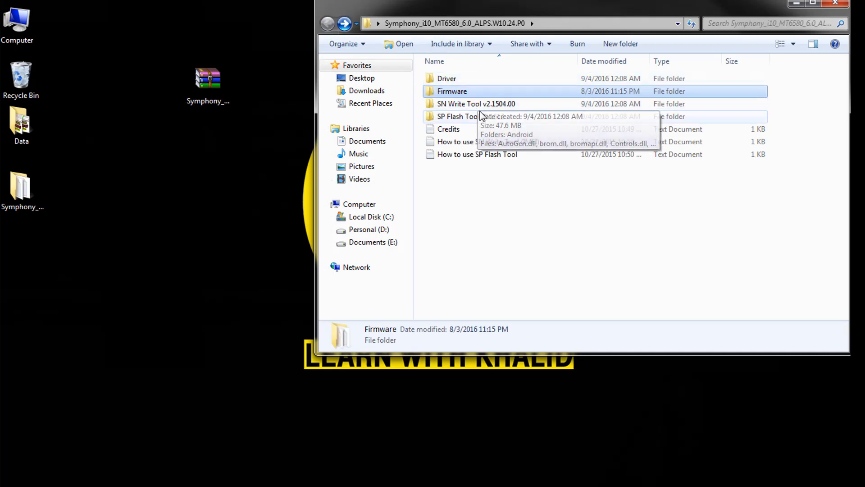
{"action": "double_click", "coordinate": [463, 107]}
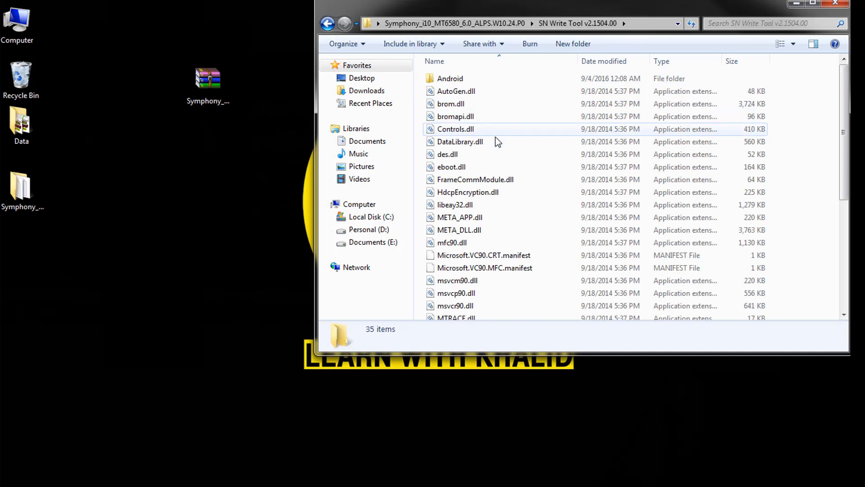
{"action": "left_click", "coordinate": [328, 23]}
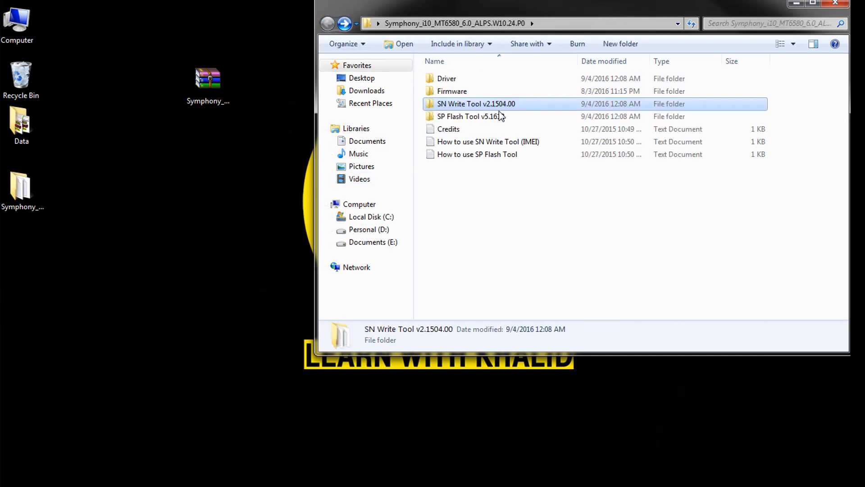
Launch flash_tool from the SP Flash Tool v5.1612 folder and move its window fully into view.
{"action": "double_click", "coordinate": [459, 118]}
{"action": "left_click", "coordinate": [471, 118]}
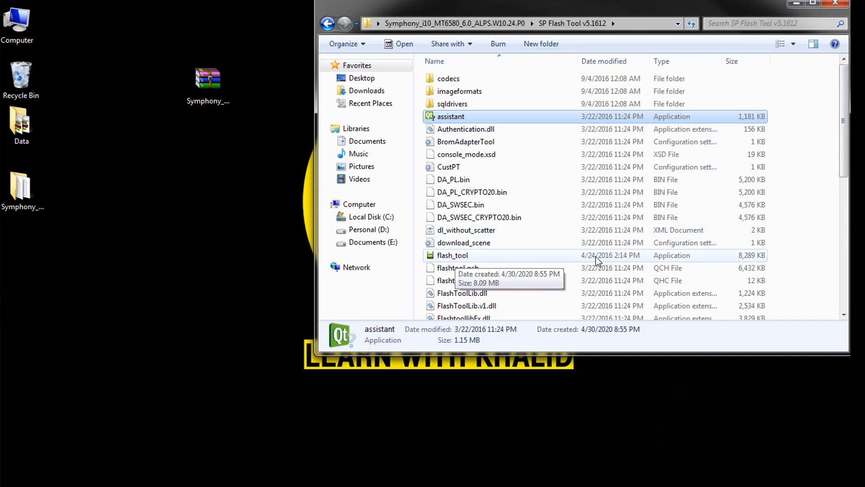
{"action": "double_click", "coordinate": [478, 260]}
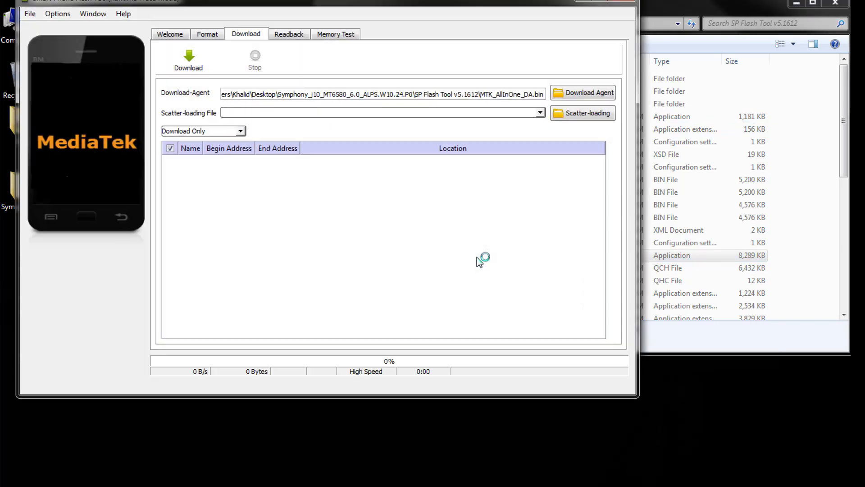
{"action": "left_click_drag", "start_coordinate": [219, 2], "coordinate": [321, 32]}
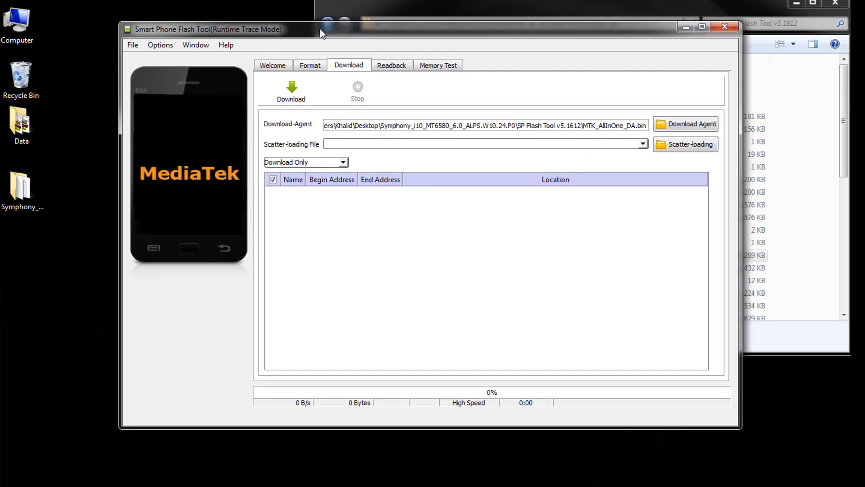
Set the flash tool's download mode to Format All + Download.
{"action": "left_click", "coordinate": [313, 163]}
{"action": "left_click", "coordinate": [315, 187]}
{"action": "left_click", "coordinate": [304, 160]}
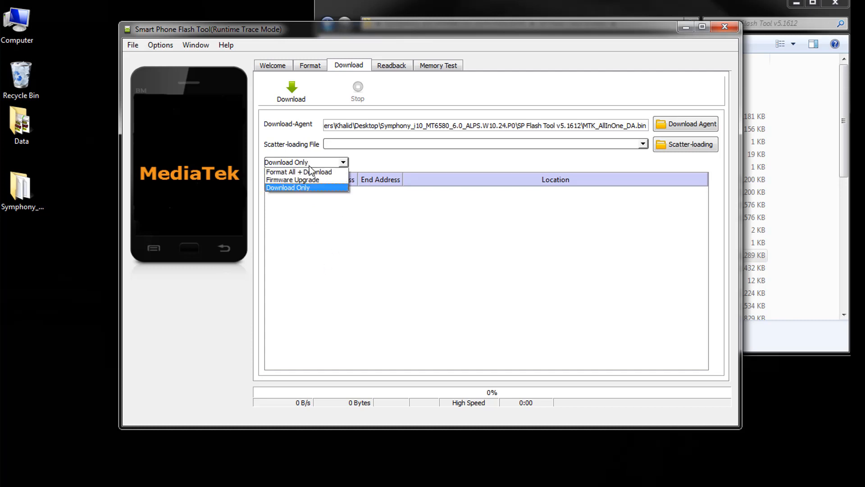
{"action": "left_click", "coordinate": [314, 173]}
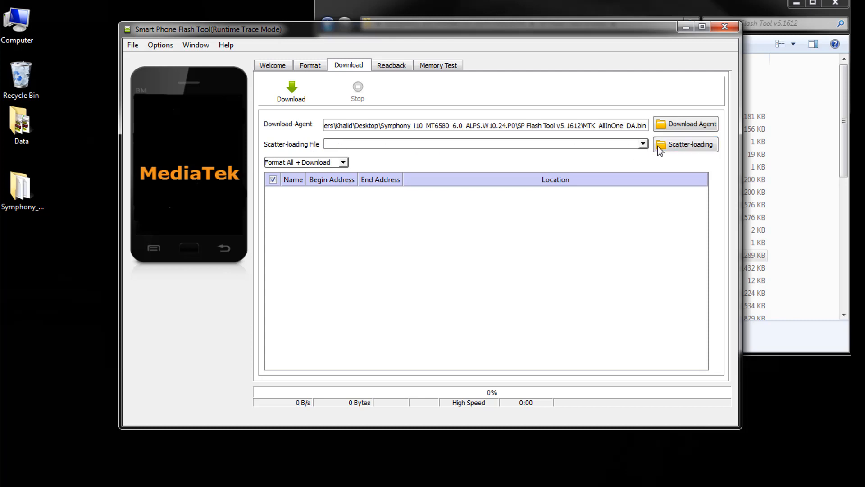
Load MT6580_Android_scatter from the Symphony i10 Firmware folder on the desktop as the scatter-loading file, and start the download.
{"action": "left_click", "coordinate": [682, 146]}
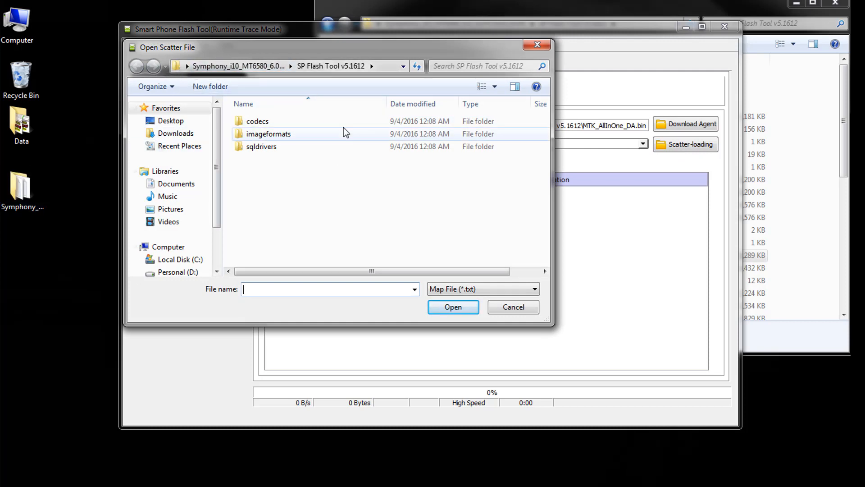
{"action": "left_click", "coordinate": [168, 121]}
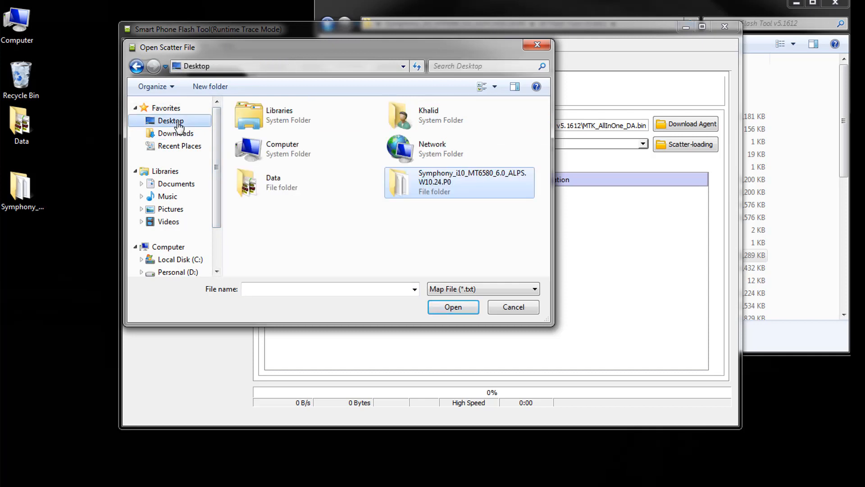
{"action": "double_click", "coordinate": [468, 185]}
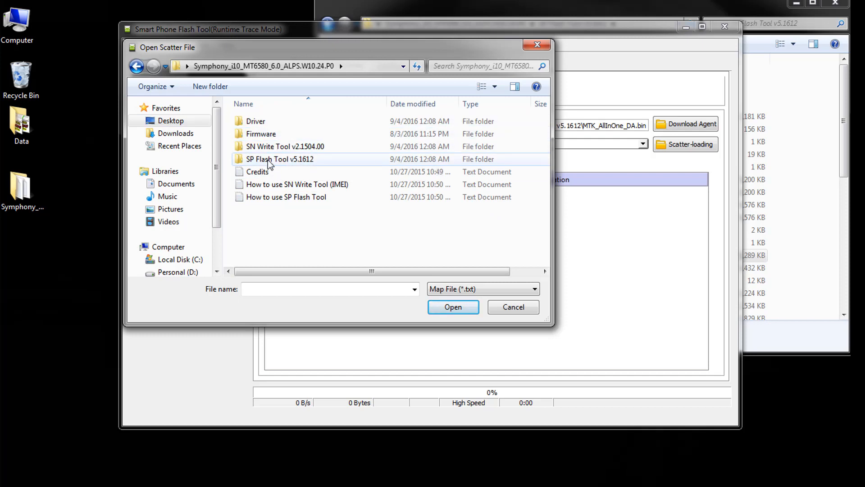
{"action": "double_click", "coordinate": [268, 135]}
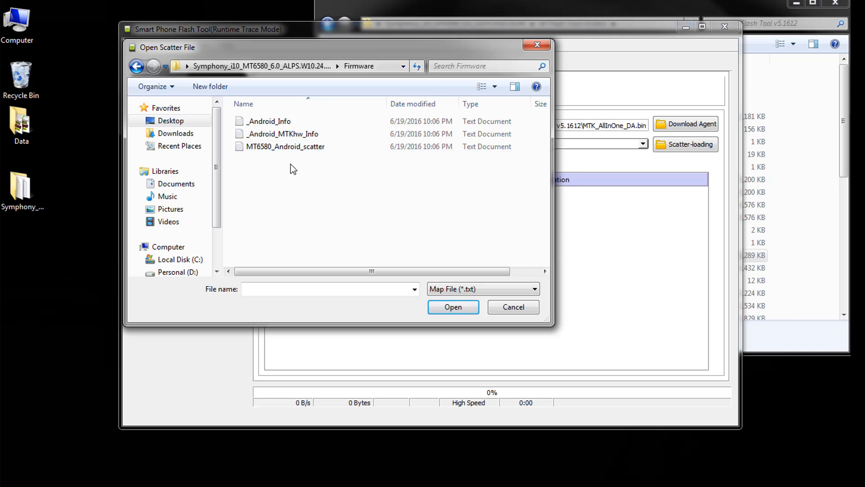
{"action": "left_click", "coordinate": [296, 150]}
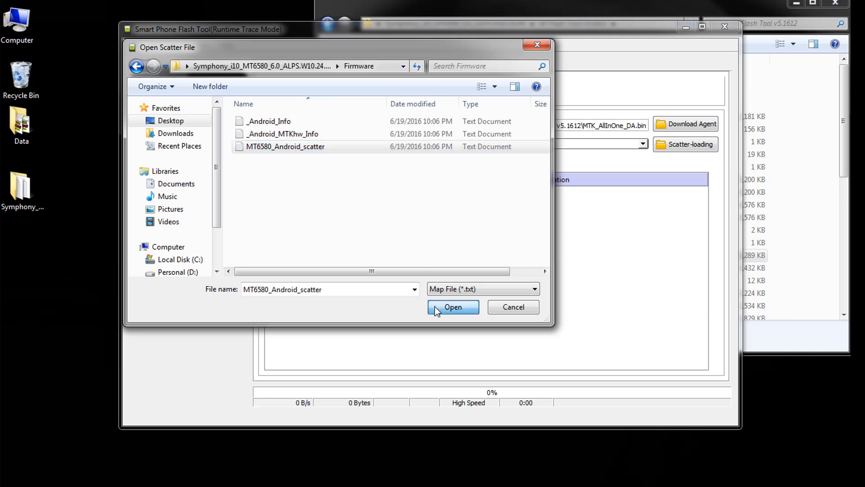
{"action": "left_click", "coordinate": [447, 308]}
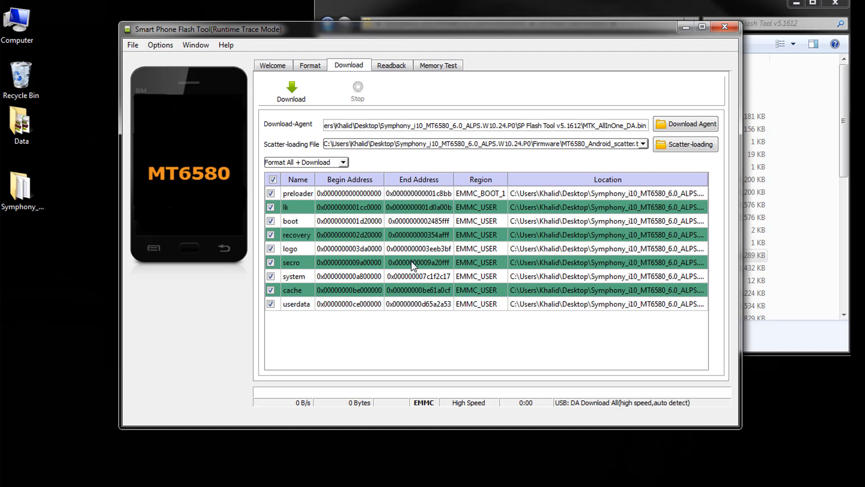
{"action": "left_click", "coordinate": [306, 88]}
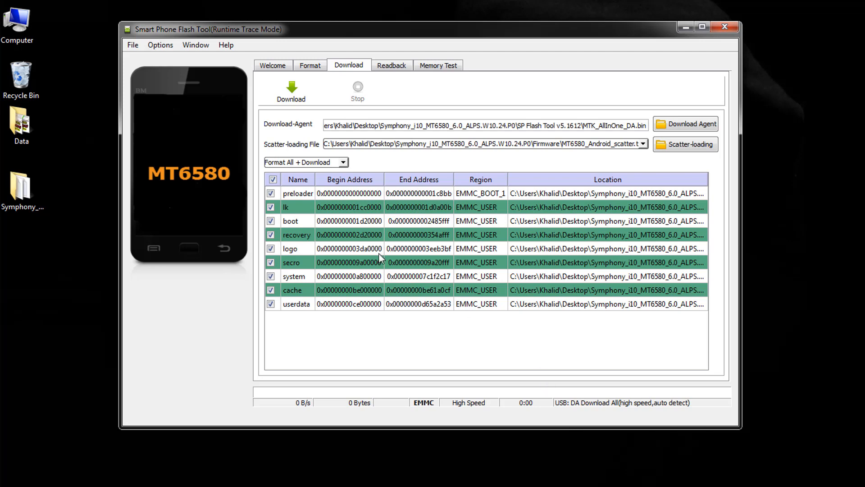
Open the Driver subfolder of the desktop's Symphony i10 folder, and open Device Manager in Computer Management.
{"action": "double_click", "coordinate": [37, 186]}
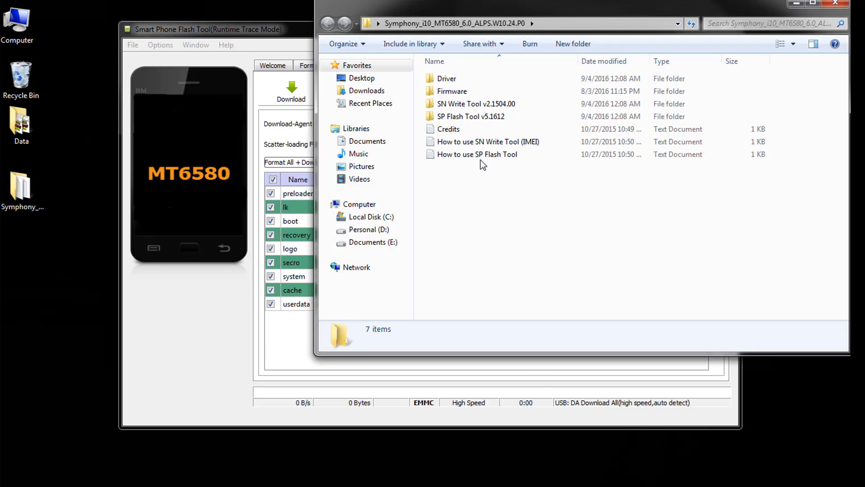
{"action": "double_click", "coordinate": [446, 79]}
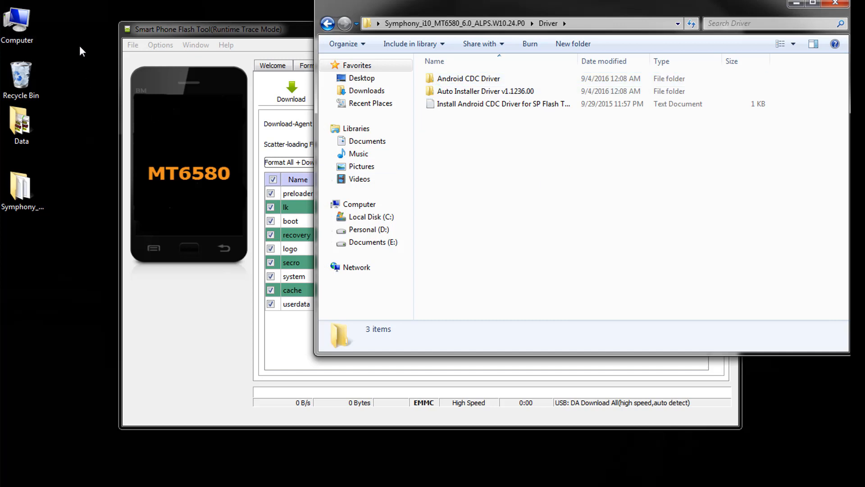
{"action": "right_click", "coordinate": [20, 25]}
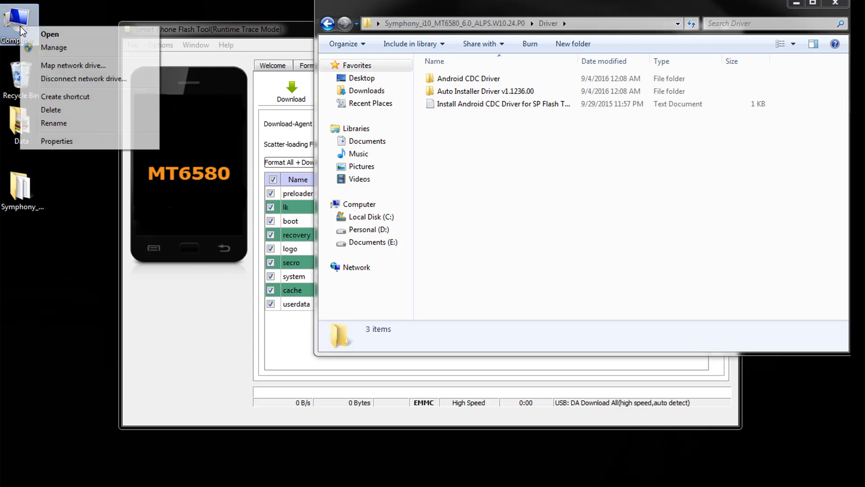
{"action": "left_click", "coordinate": [52, 47]}
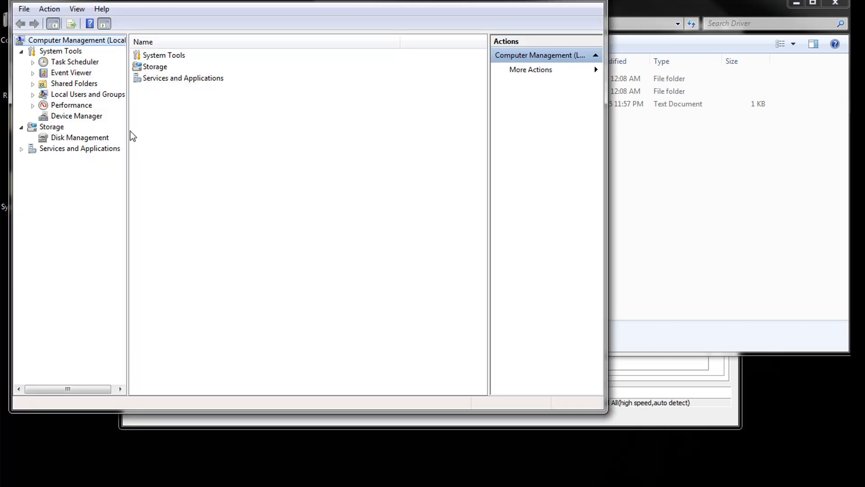
{"action": "left_click", "coordinate": [82, 116]}
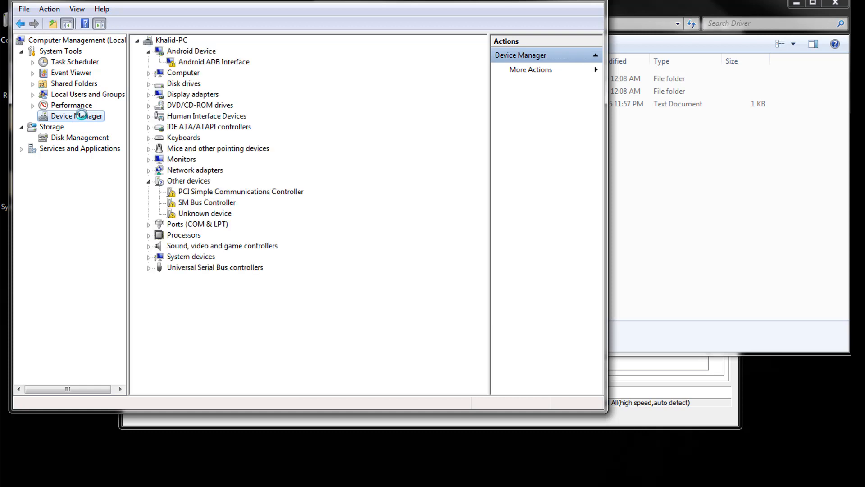
Start adding legacy hardware to the computer, choosing manual selection from a list and Show All Devices as the hardware type.
{"action": "left_click", "coordinate": [164, 42]}
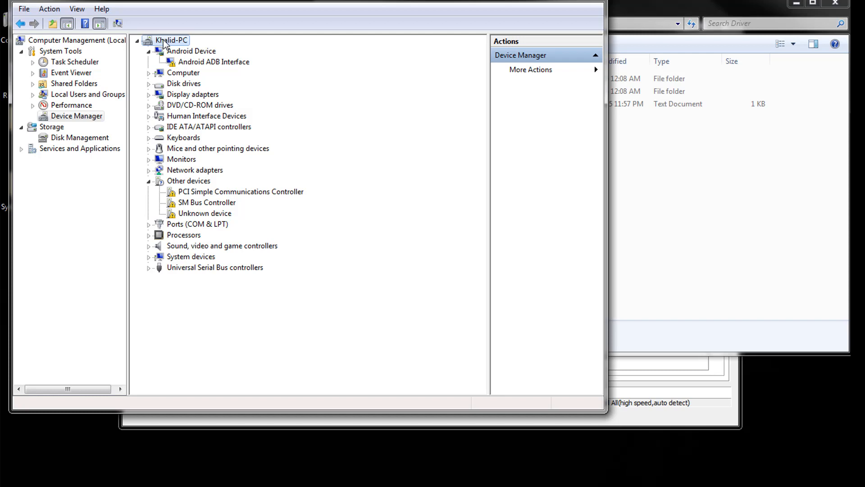
{"action": "right_click", "coordinate": [164, 44]}
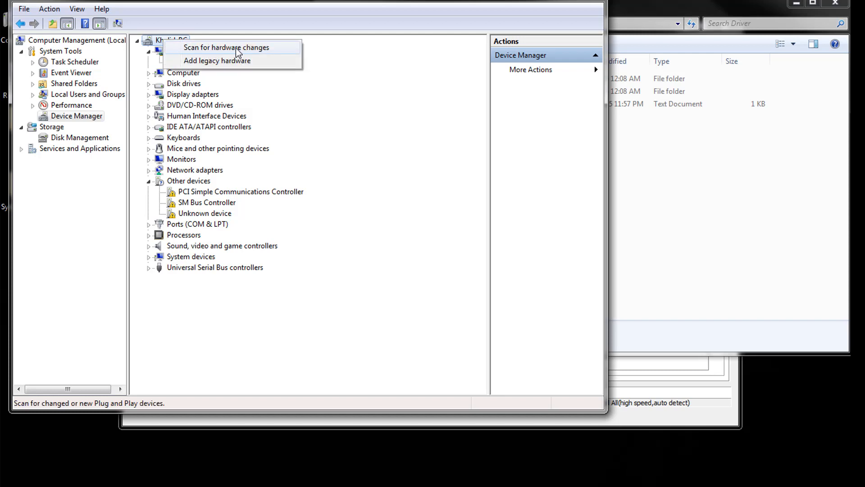
{"action": "left_click", "coordinate": [212, 63]}
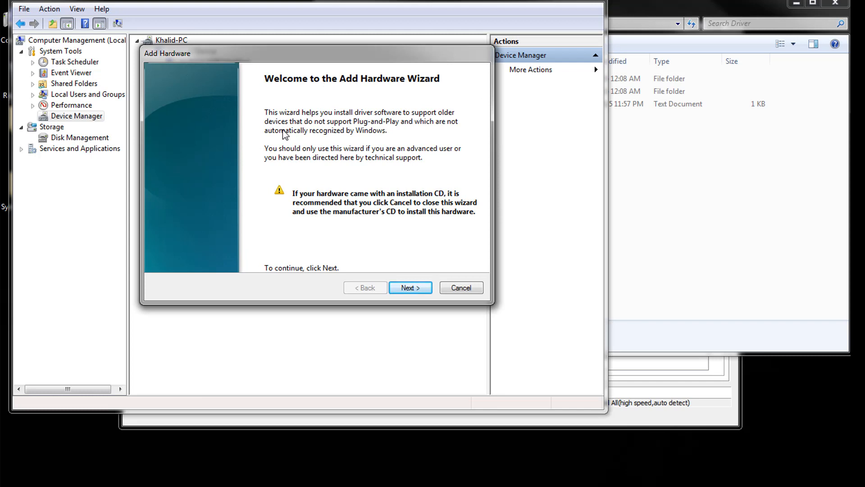
{"action": "left_click_drag", "start_coordinate": [261, 49], "coordinate": [270, 76]}
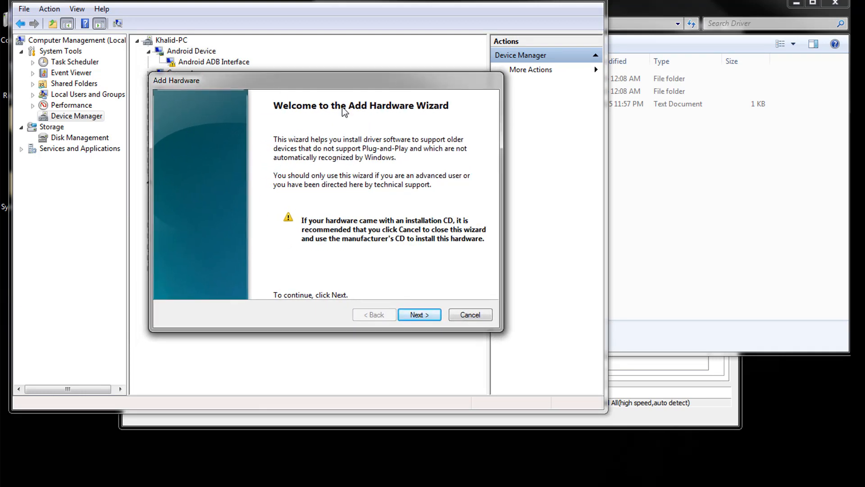
{"action": "left_click", "coordinate": [420, 315]}
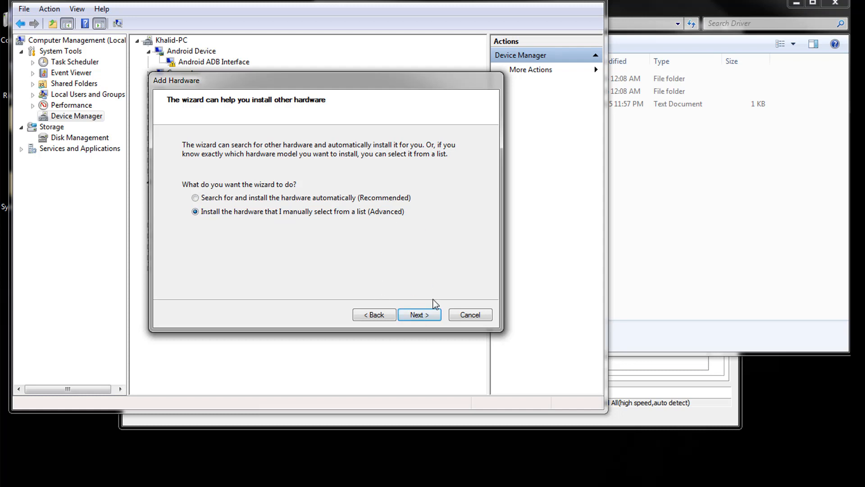
{"action": "left_click", "coordinate": [419, 314]}
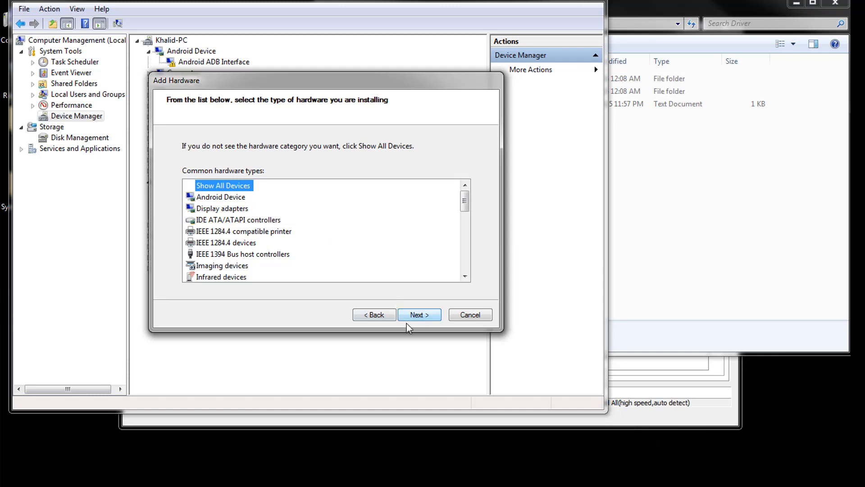
{"action": "left_click", "coordinate": [418, 313]}
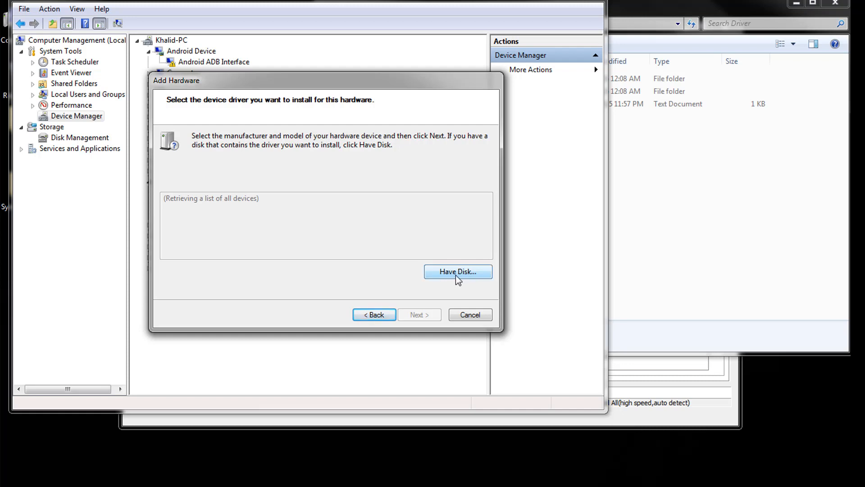
Load the driver from disk using usb2ser_Win7.inf in the Symphony i10 folder's Driver > Android CDC Driver > Win7 subfolder.
{"action": "left_click", "coordinate": [444, 273]}
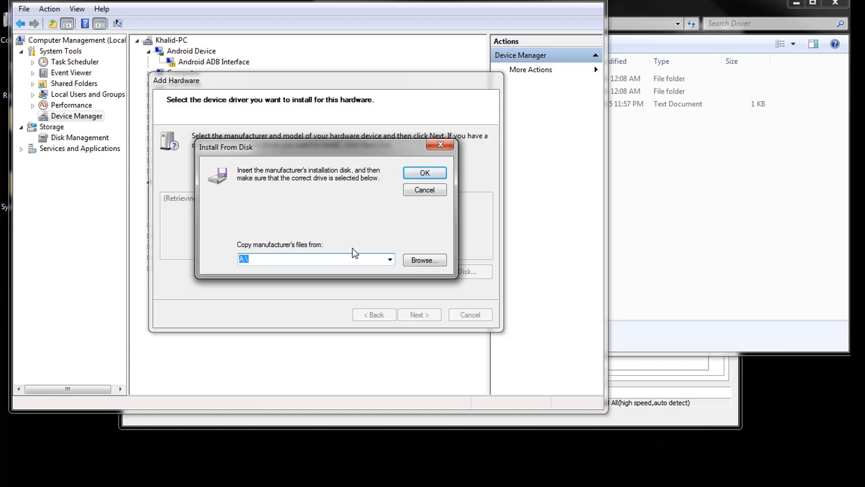
{"action": "left_click", "coordinate": [413, 261]}
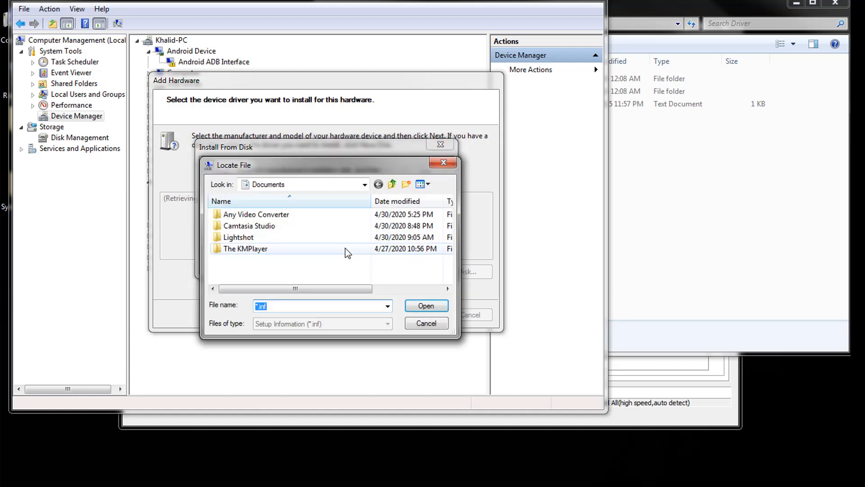
{"action": "left_click", "coordinate": [365, 185]}
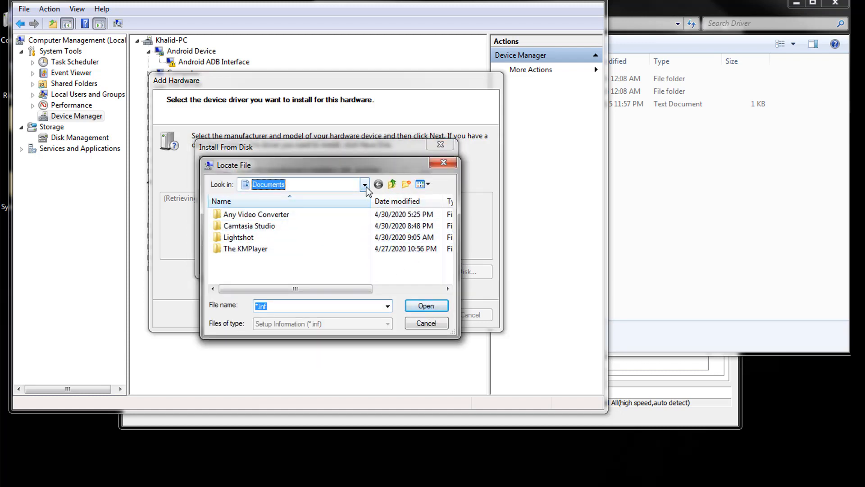
{"action": "left_click", "coordinate": [269, 207]}
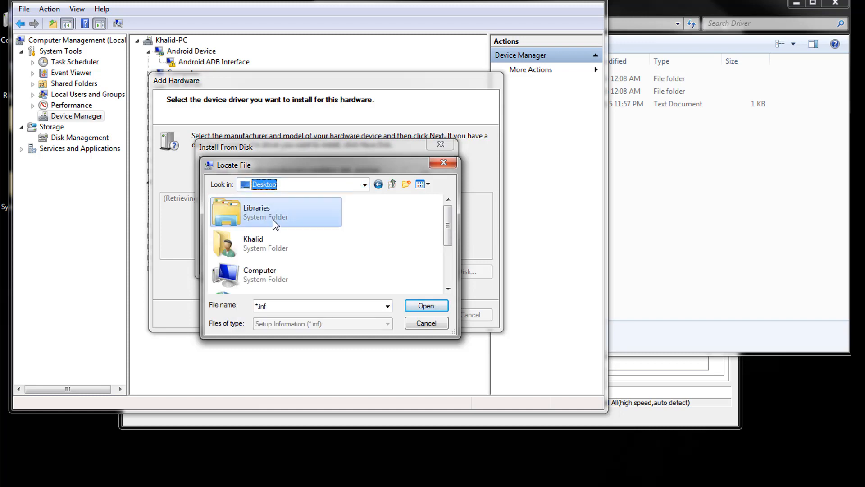
{"action": "left_click_drag", "start_coordinate": [446, 224], "coordinate": [446, 263]}
{"action": "left_click", "coordinate": [315, 275]}
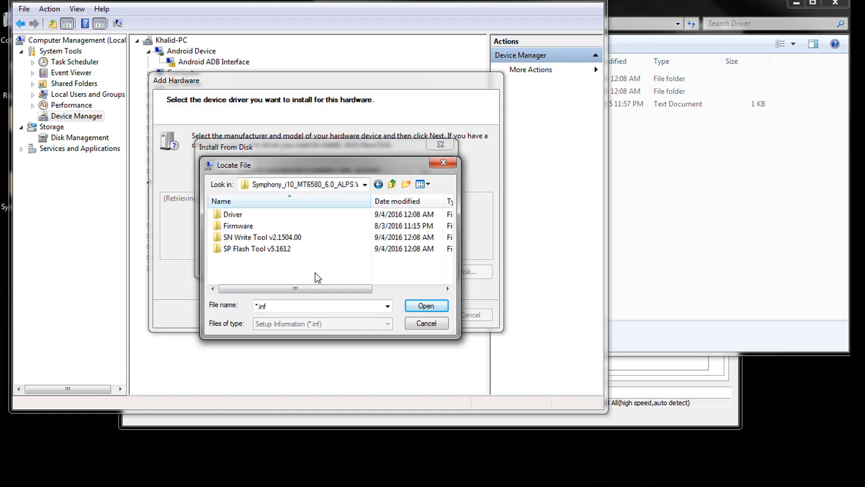
{"action": "double_click", "coordinate": [247, 215]}
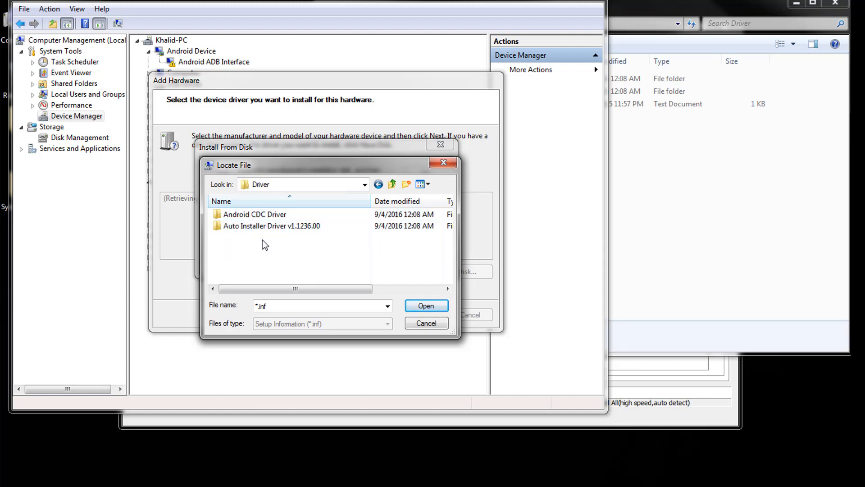
{"action": "double_click", "coordinate": [255, 215]}
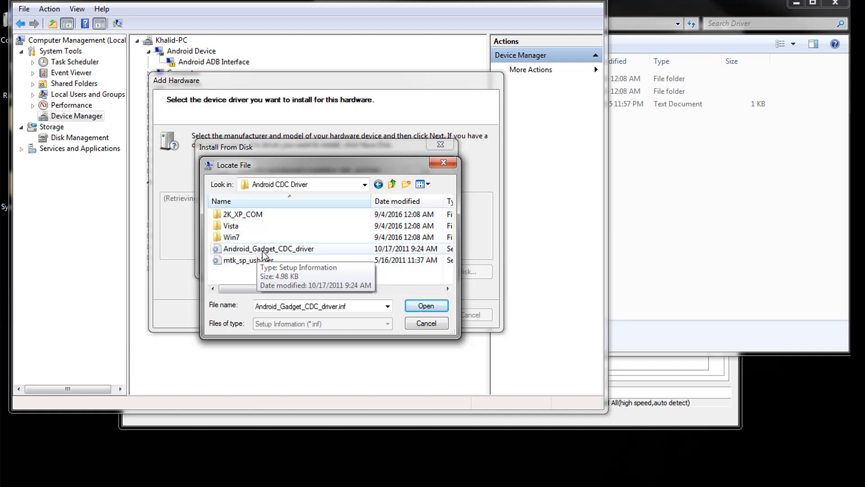
{"action": "double_click", "coordinate": [246, 238]}
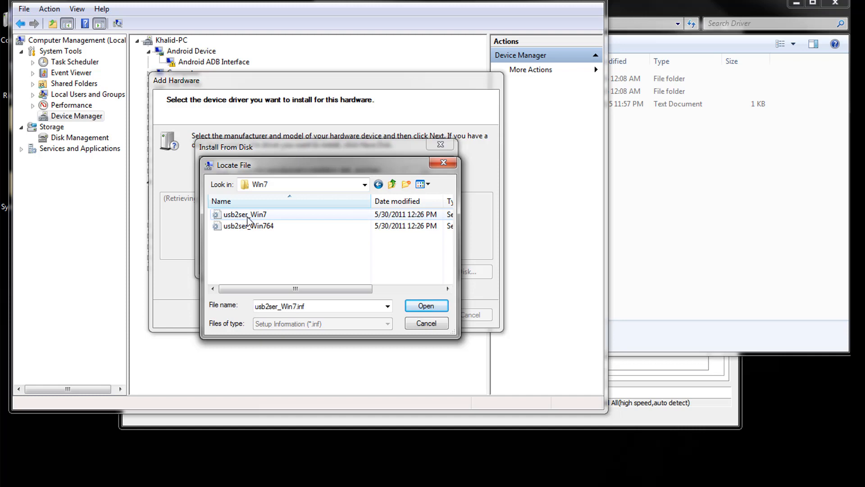
{"action": "left_click", "coordinate": [426, 306]}
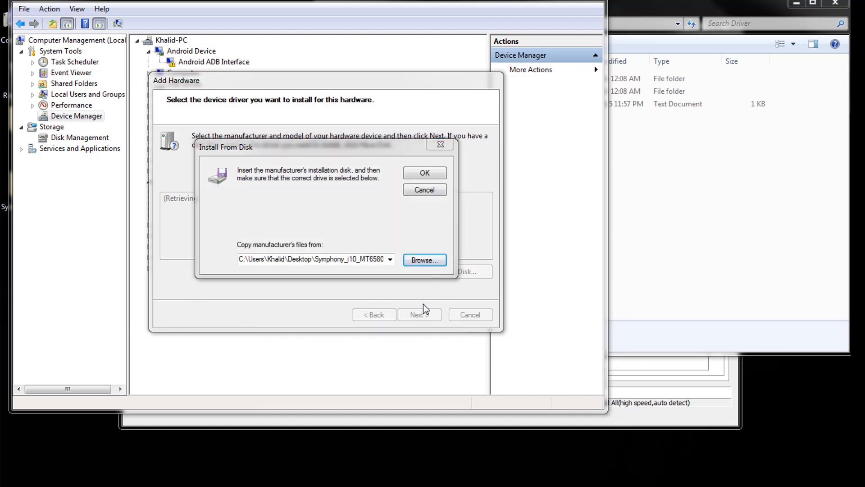
{"action": "left_click", "coordinate": [426, 173]}
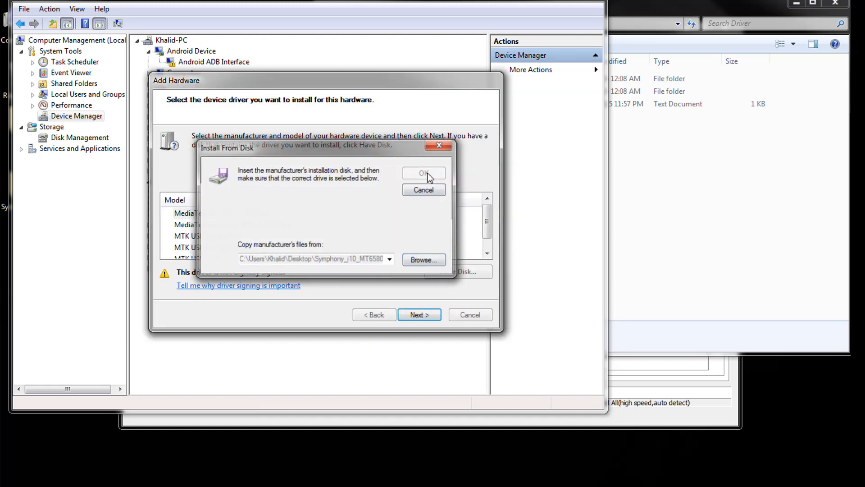
Install the MediaTek DA USB VCOM Port driver despite the unverified publisher, and finish the wizard.
{"action": "left_click", "coordinate": [425, 315]}
{"action": "left_click", "coordinate": [423, 315]}
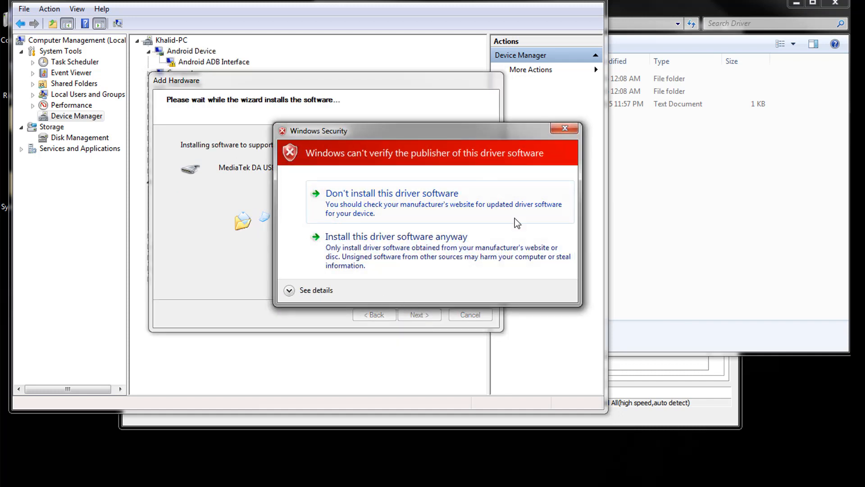
{"action": "left_click", "coordinate": [406, 254]}
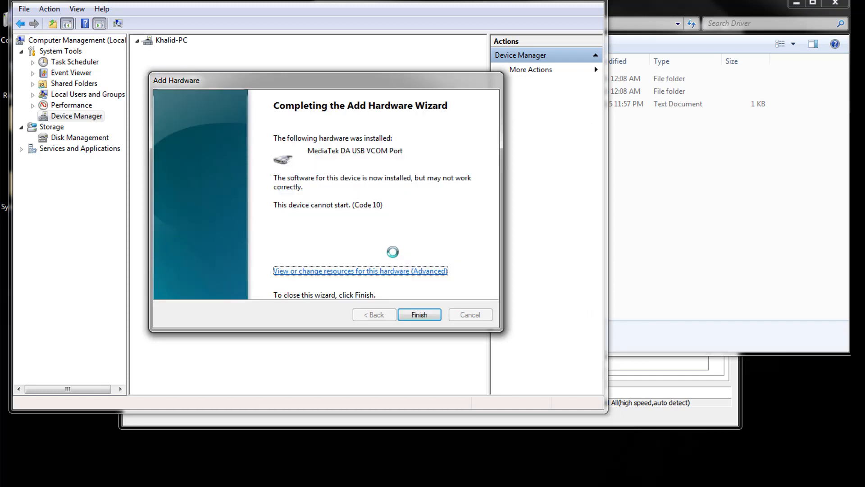
{"action": "left_click", "coordinate": [421, 314]}
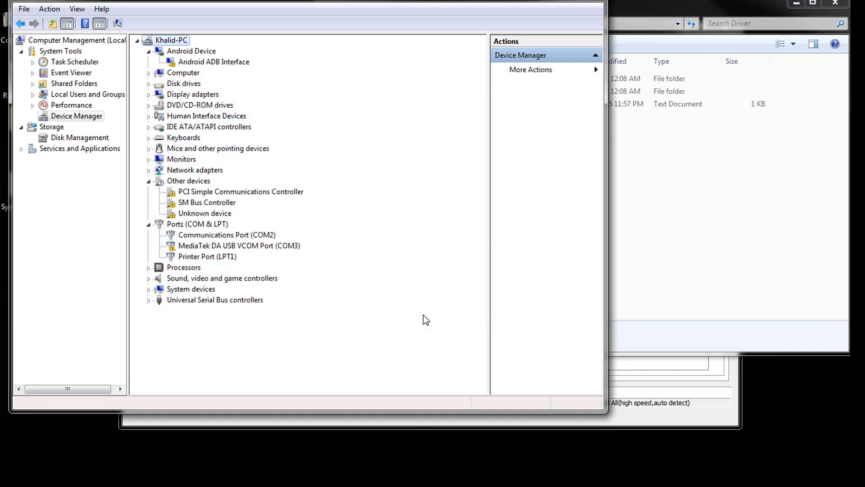
Start another legacy hardware installation on the computer, with manual selection from a list and Show All Devices as the hardware type.
{"action": "right_click", "coordinate": [180, 41]}
{"action": "left_click", "coordinate": [228, 63]}
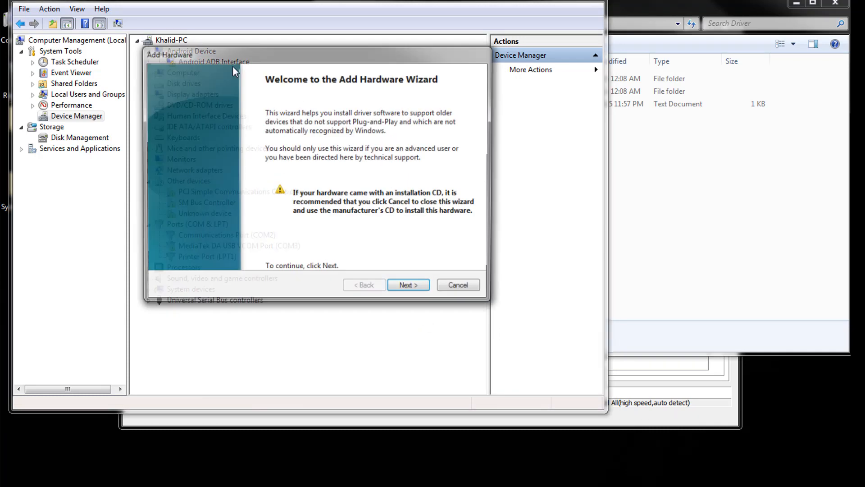
{"action": "left_click", "coordinate": [419, 290]}
{"action": "left_click", "coordinate": [254, 186]}
{"action": "left_click", "coordinate": [407, 288]}
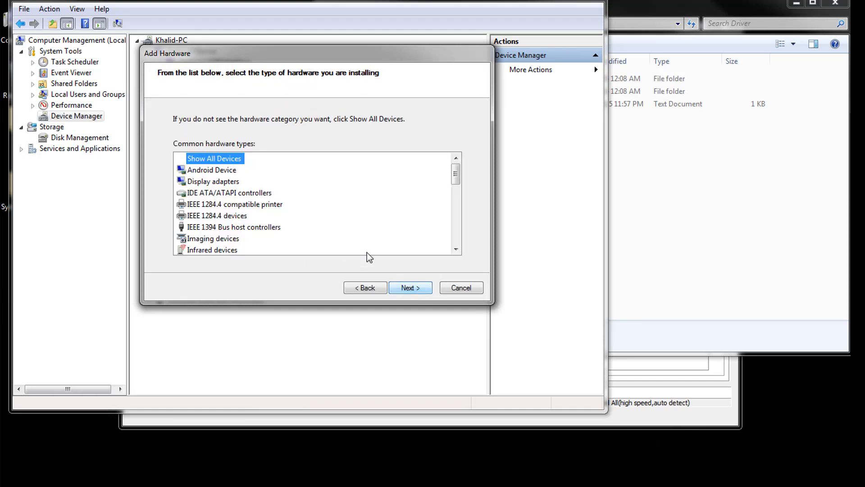
{"action": "left_click", "coordinate": [409, 287]}
Load the driver from disk using usb2ser_Win764 in the Win7 driver folder.
{"action": "left_click", "coordinate": [454, 245]}
{"action": "left_click", "coordinate": [414, 233]}
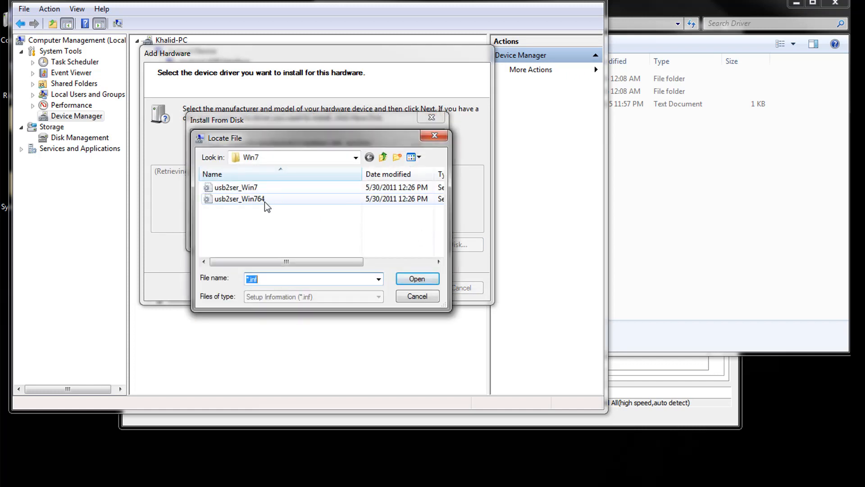
{"action": "left_click", "coordinate": [274, 200]}
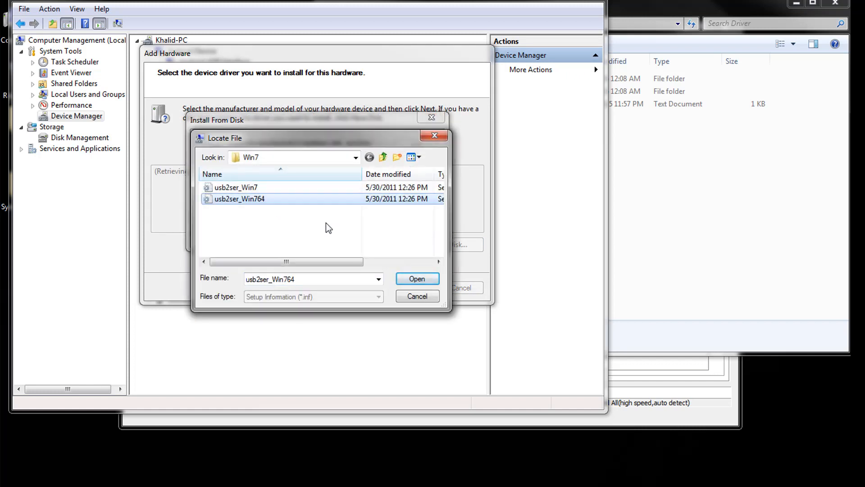
{"action": "left_click", "coordinate": [426, 279]}
{"action": "left_click", "coordinate": [405, 146]}
Install the MediaTek DA USB VCOM Port driver from the loaded file and finish the wizard.
{"action": "left_click", "coordinate": [395, 291]}
{"action": "left_click", "coordinate": [405, 290]}
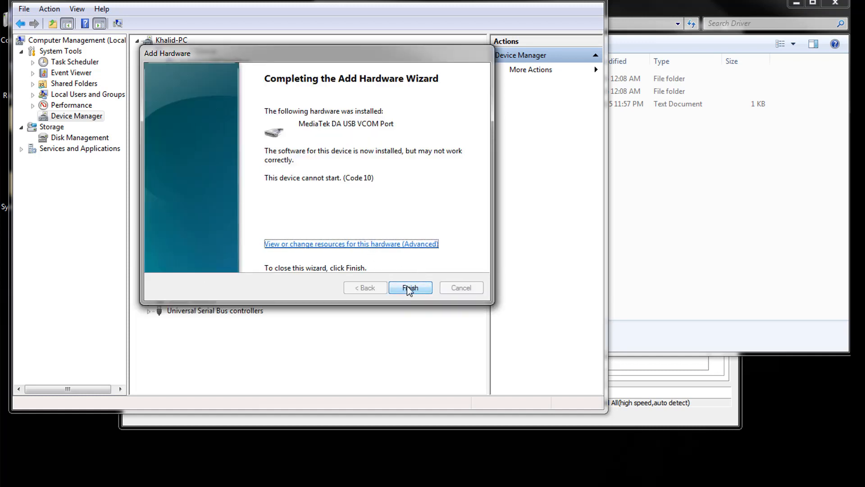
{"action": "left_click", "coordinate": [410, 288]}
Start adding a further legacy device to the computer, choosing manual selection from a list instead of automatic search, and Show All Devices.
{"action": "right_click", "coordinate": [177, 41]}
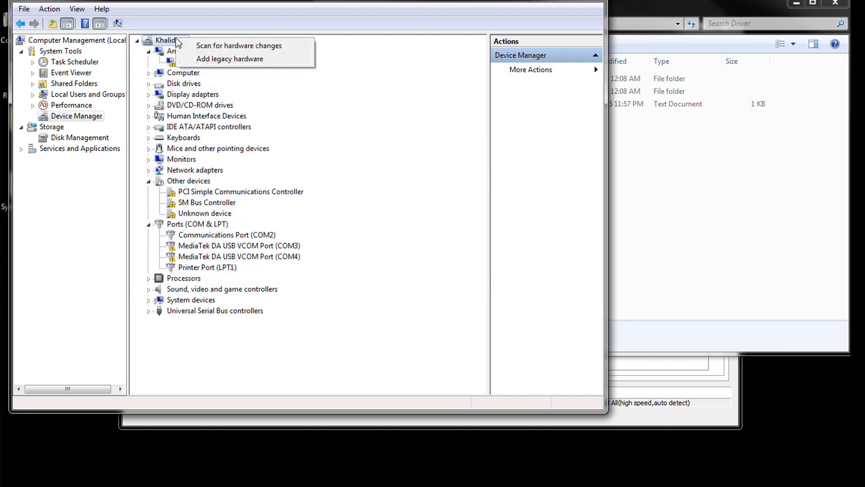
{"action": "left_click", "coordinate": [204, 59]}
{"action": "left_click", "coordinate": [405, 289]}
{"action": "left_click", "coordinate": [404, 288]}
{"action": "left_click", "coordinate": [363, 288]}
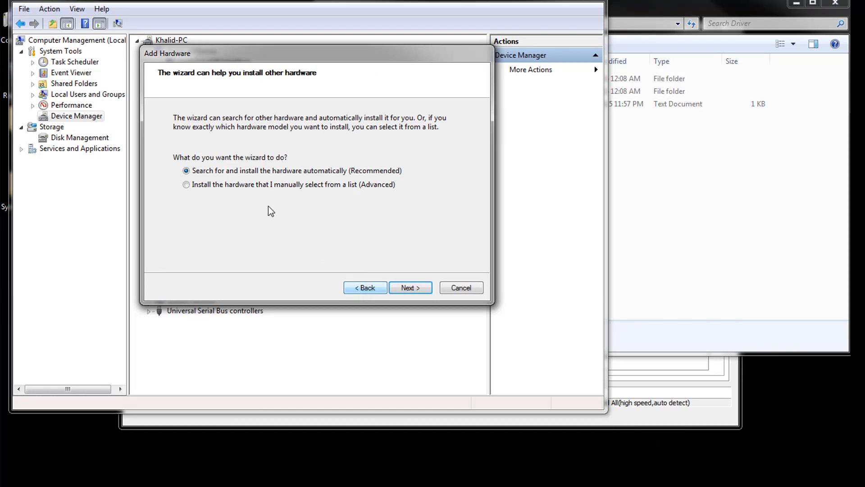
{"action": "left_click", "coordinate": [253, 186]}
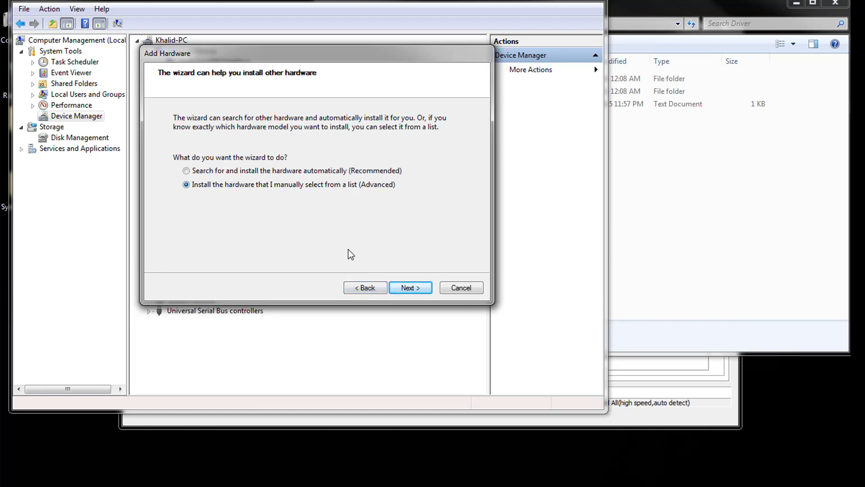
{"action": "left_click", "coordinate": [412, 291]}
{"action": "left_click", "coordinate": [414, 289]}
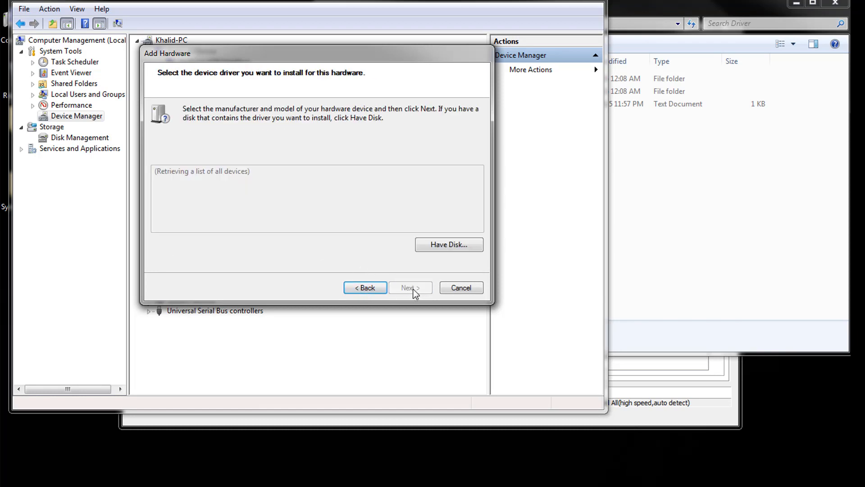
Load the driver from disk using Android_Gadget_CDC_driver in the Android CDC Driver folder, one level above Win7.
{"action": "left_click", "coordinate": [467, 247]}
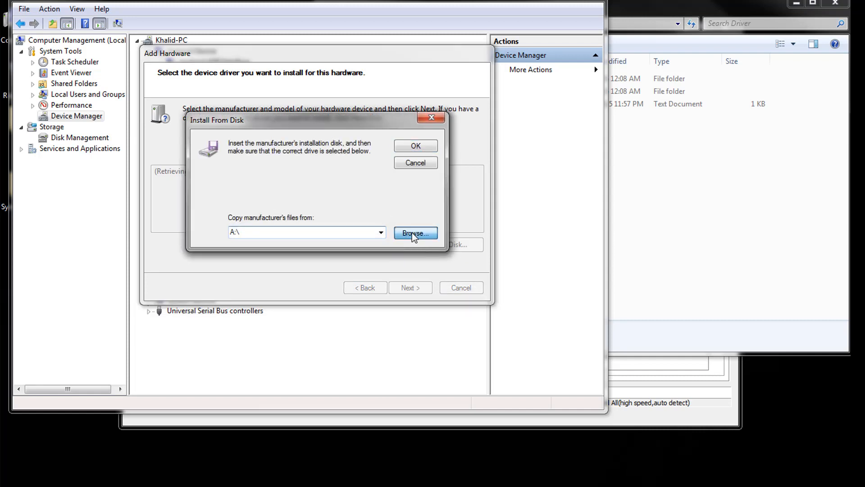
{"action": "left_click", "coordinate": [412, 233]}
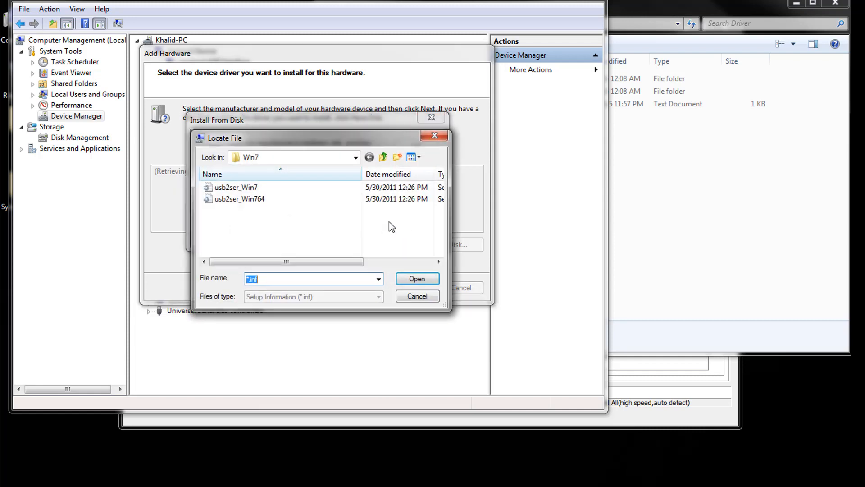
{"action": "left_click", "coordinate": [383, 157]}
{"action": "left_click", "coordinate": [302, 222]}
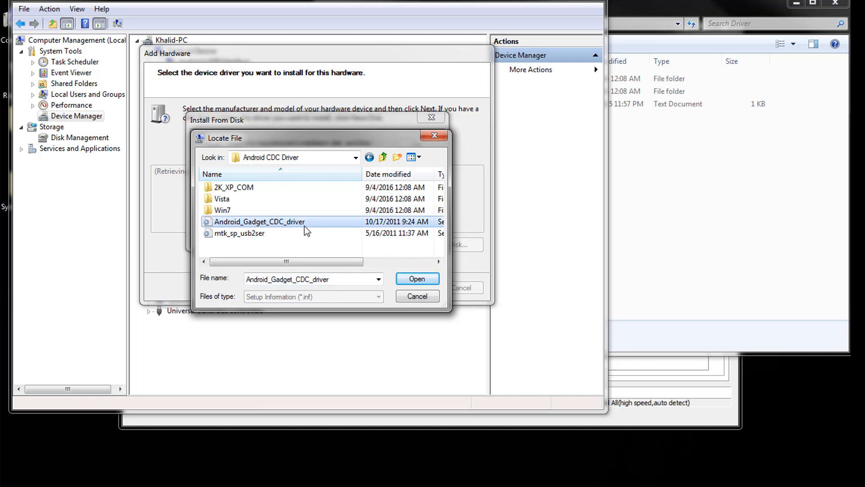
{"action": "left_click", "coordinate": [412, 280]}
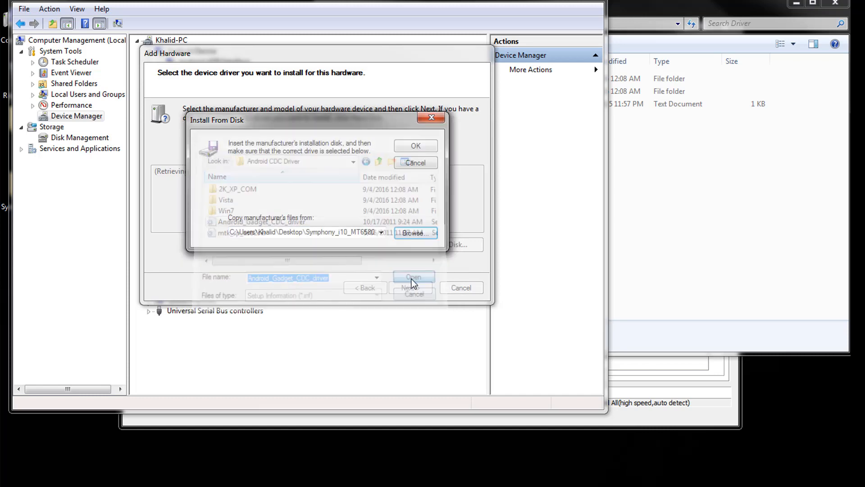
{"action": "left_click", "coordinate": [419, 147]}
Install the Android Gadget VCOM Driver despite the unverified publisher, and finish the wizard.
{"action": "left_click", "coordinate": [415, 288]}
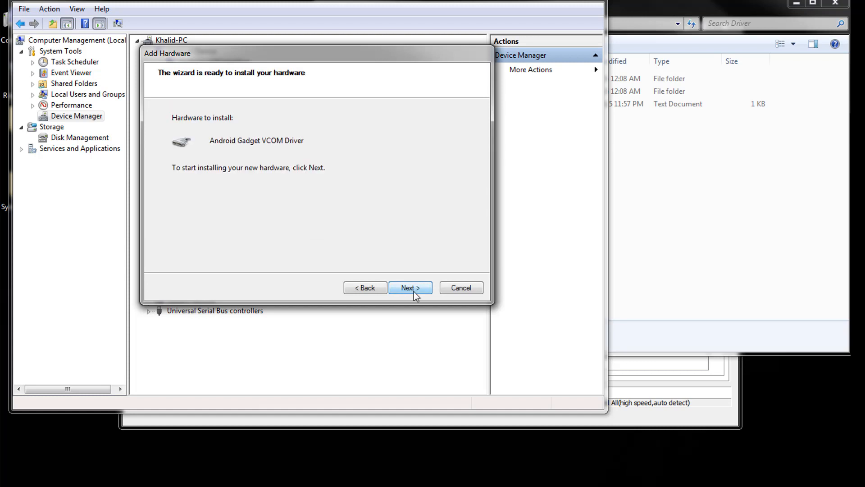
{"action": "left_click", "coordinate": [415, 289]}
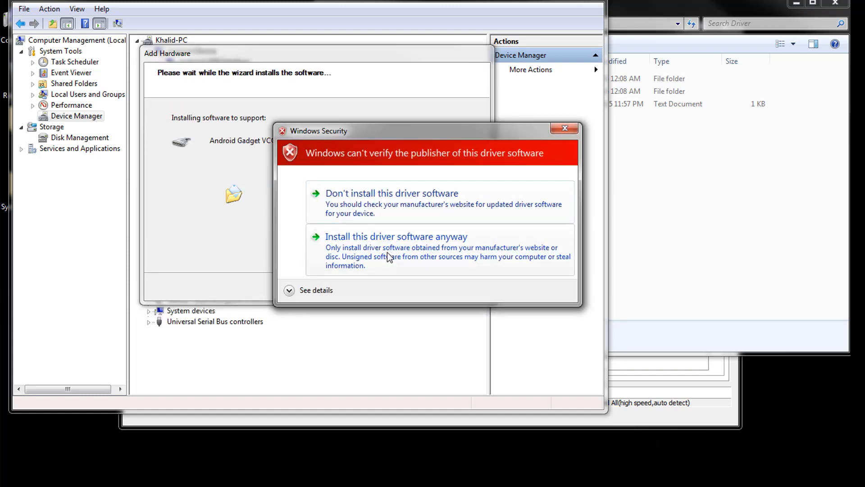
{"action": "left_click", "coordinate": [399, 246]}
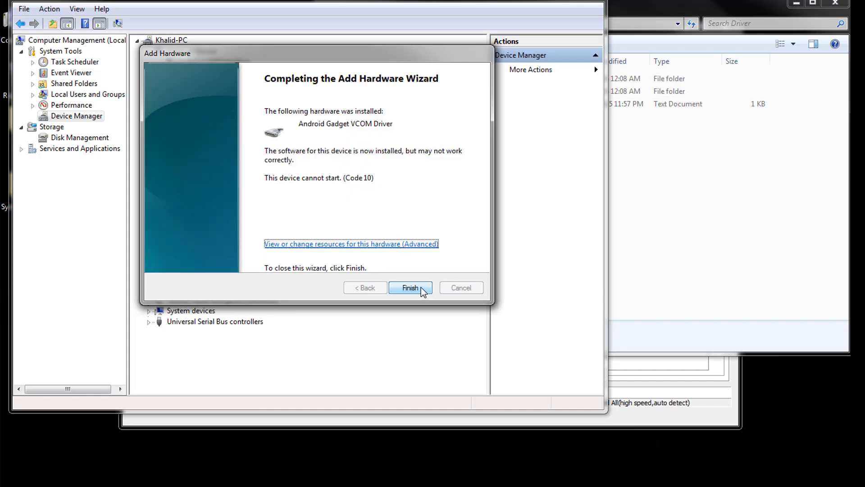
{"action": "left_click", "coordinate": [422, 289]}
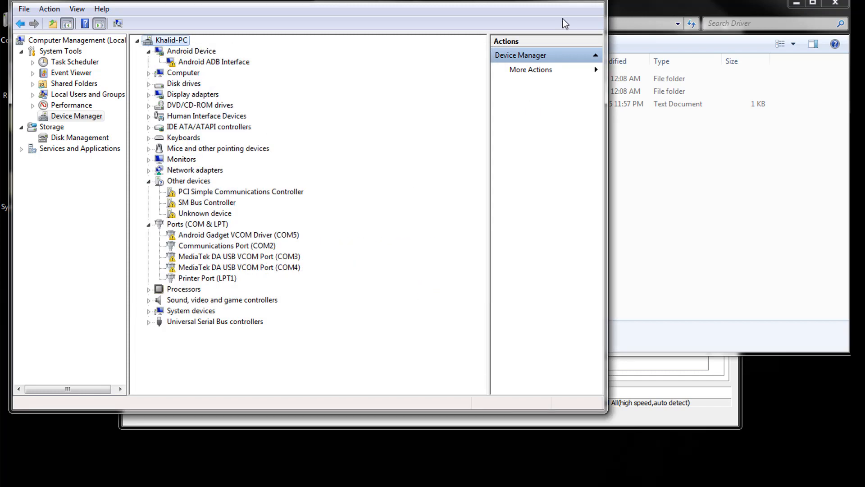
Close Computer Management and the Driver folder window, and start the Format All + Download operation in Smart Phone Flash Tool.
{"action": "left_click", "coordinate": [591, 0]}
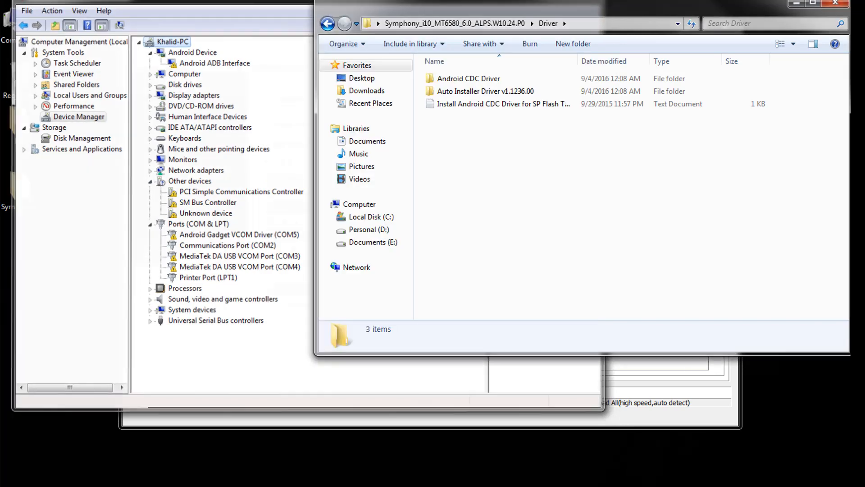
{"action": "left_click", "coordinate": [835, 3]}
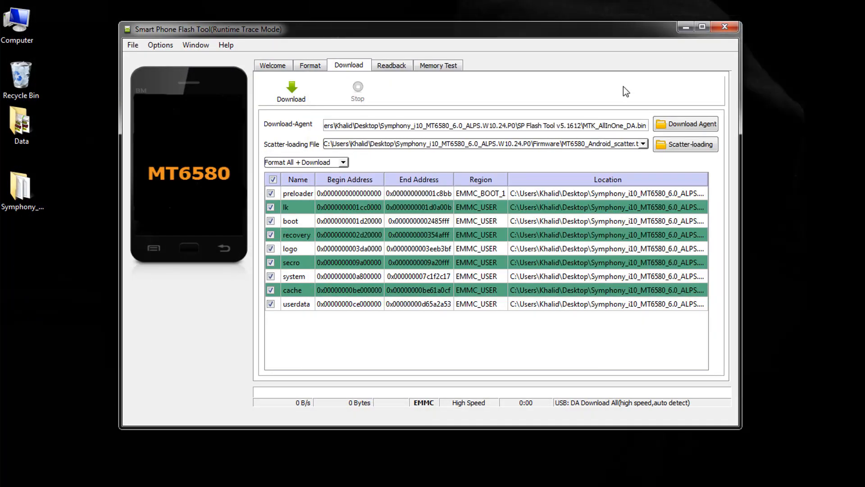
{"action": "left_click", "coordinate": [304, 98]}
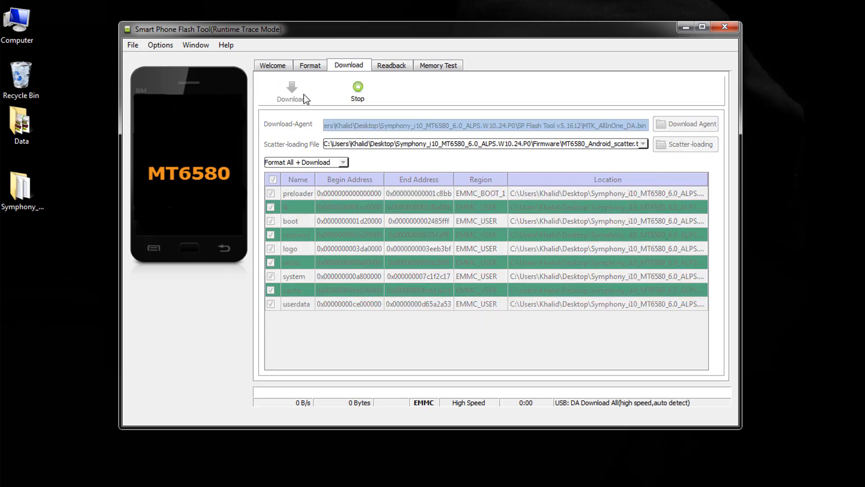